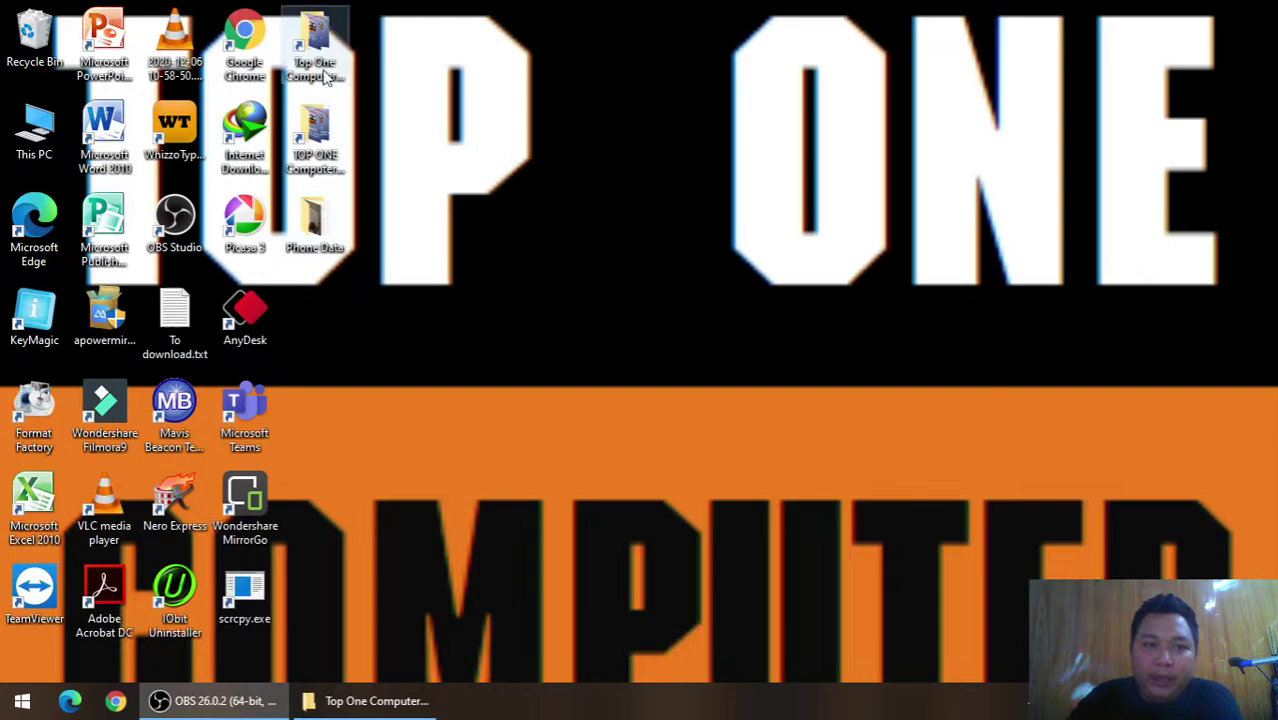
# Step: Open the Top One Computer Basic Online Class folder and run ZapyaPC28Full.exe as administrator
pyautogui.doubleClick(310, 37)
pyautogui.click(695, 16)
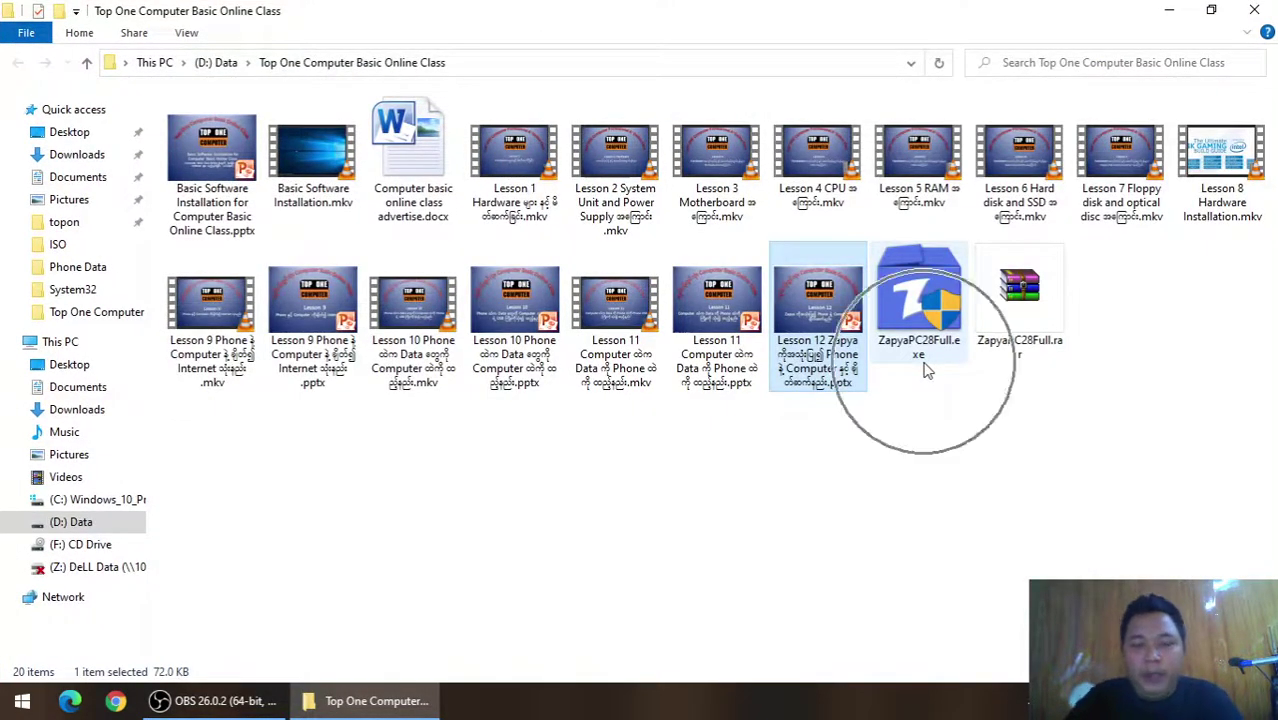
pyautogui.click(920, 345)
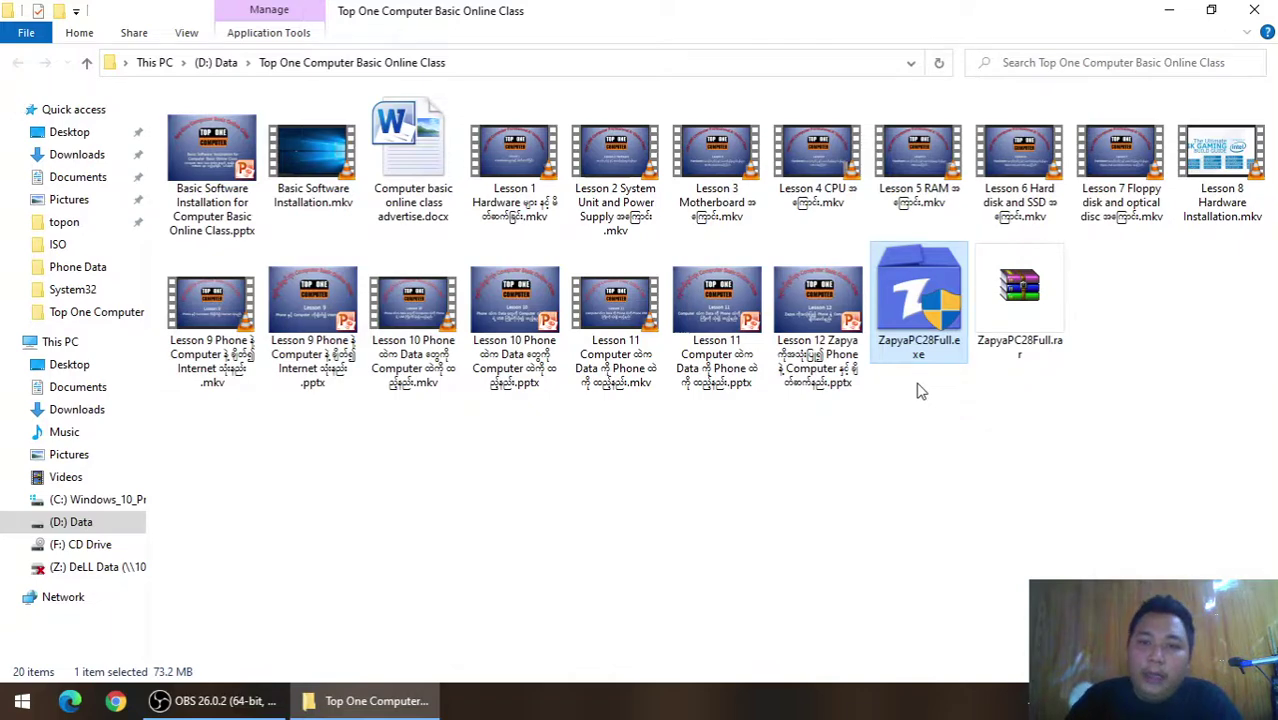
pyautogui.rightClick(900, 310)
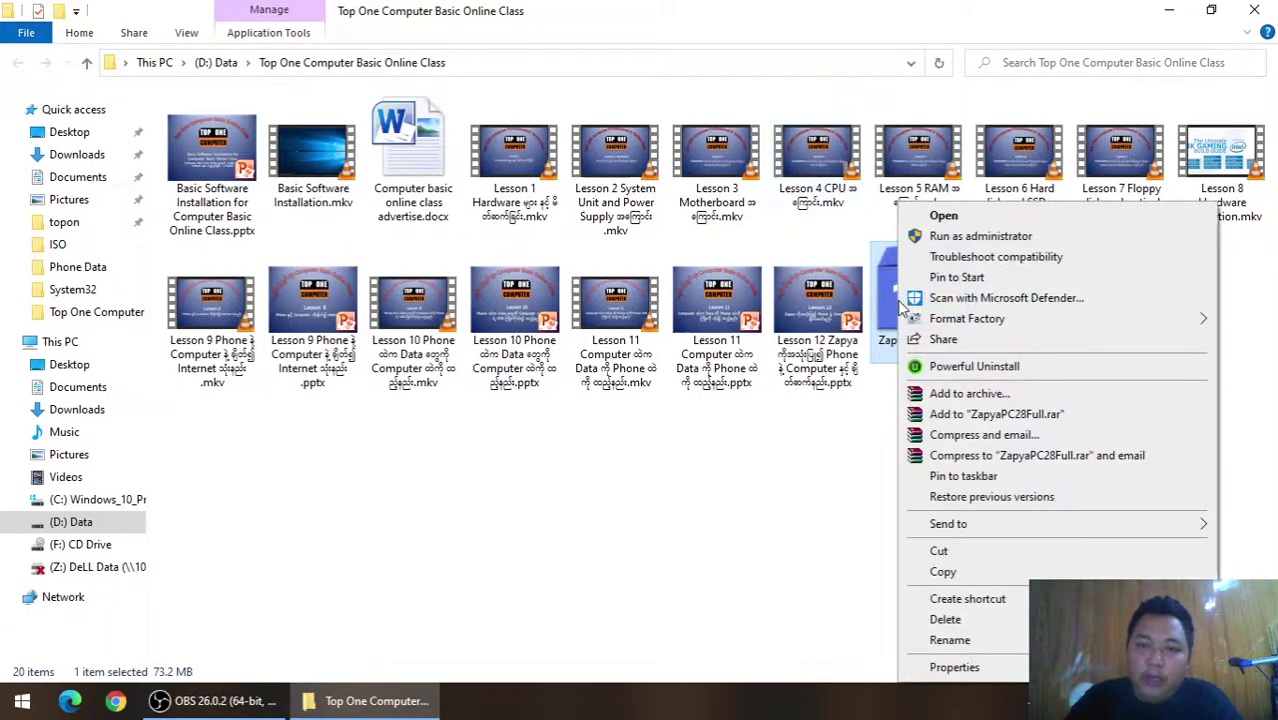
pyautogui.click(893, 302)
pyautogui.rightClick(888, 300)
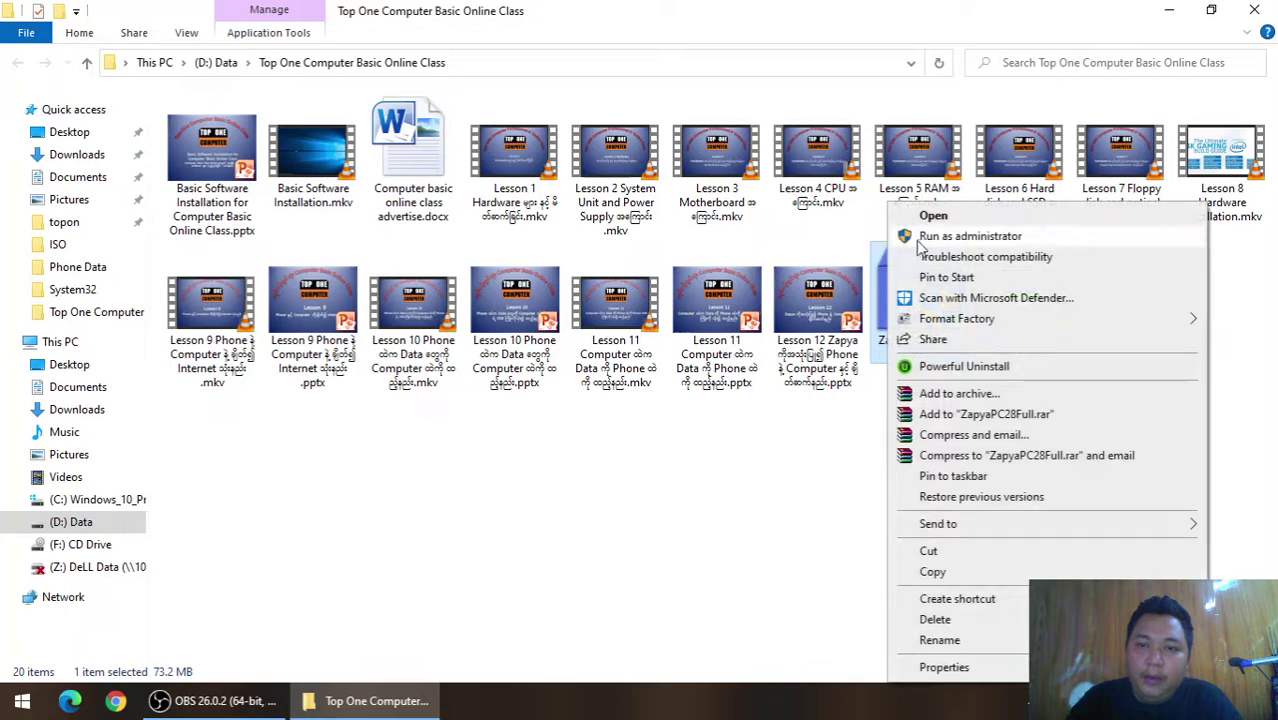
pyautogui.click(867, 402)
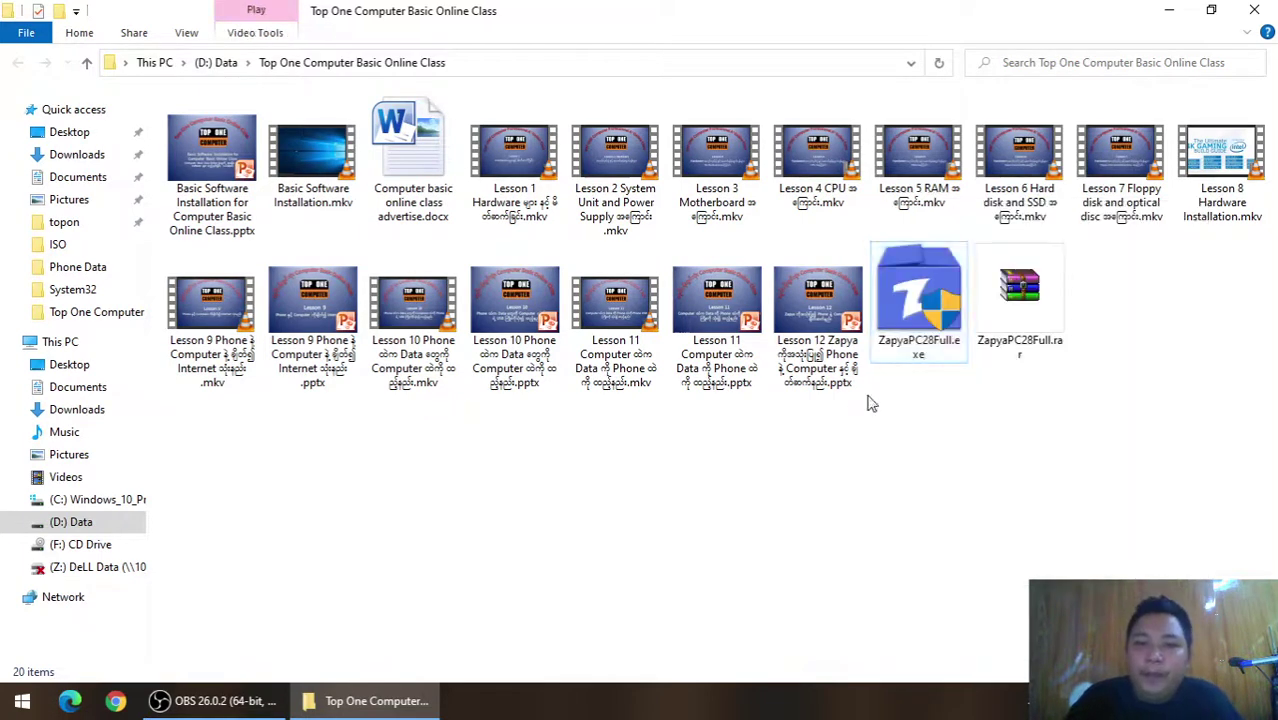
pyautogui.rightClick(920, 305)
pyautogui.click(970, 243)
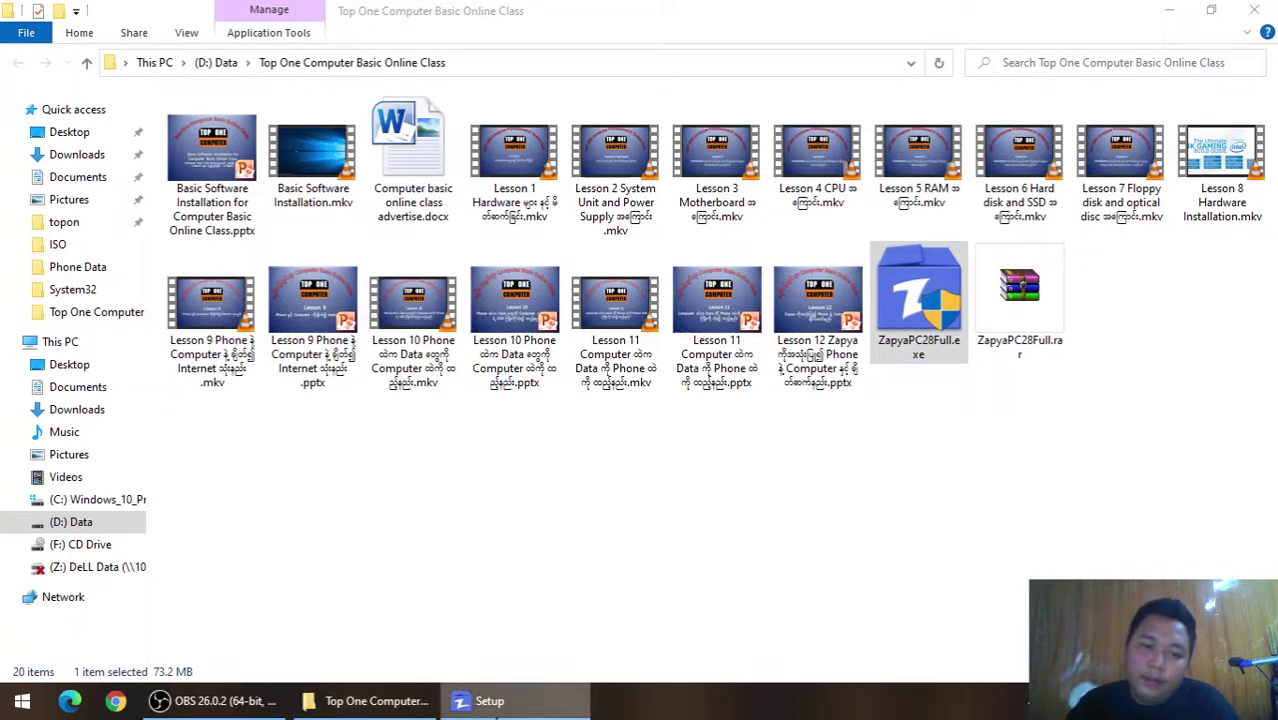
pyautogui.moveTo(527, 697)
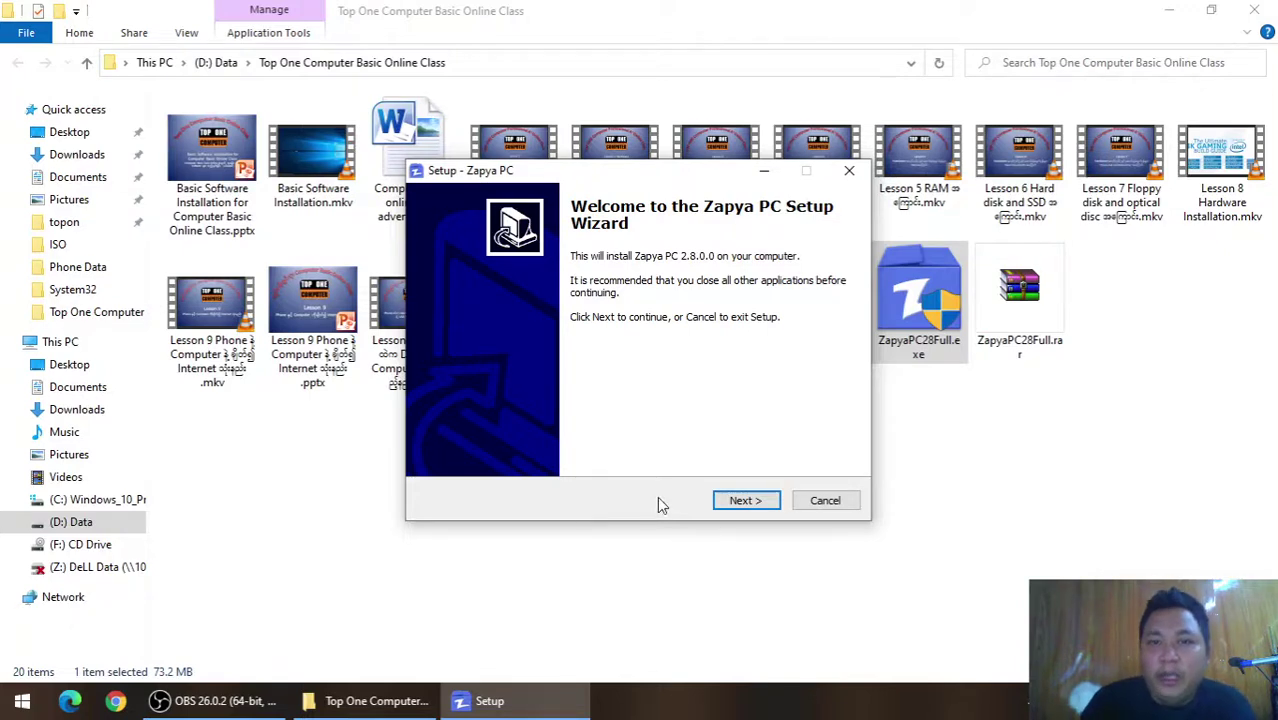
# Step: Accept the license agreement and install Zapya PC with the default destination folder and a desktop shortcut
pyautogui.click(746, 502)
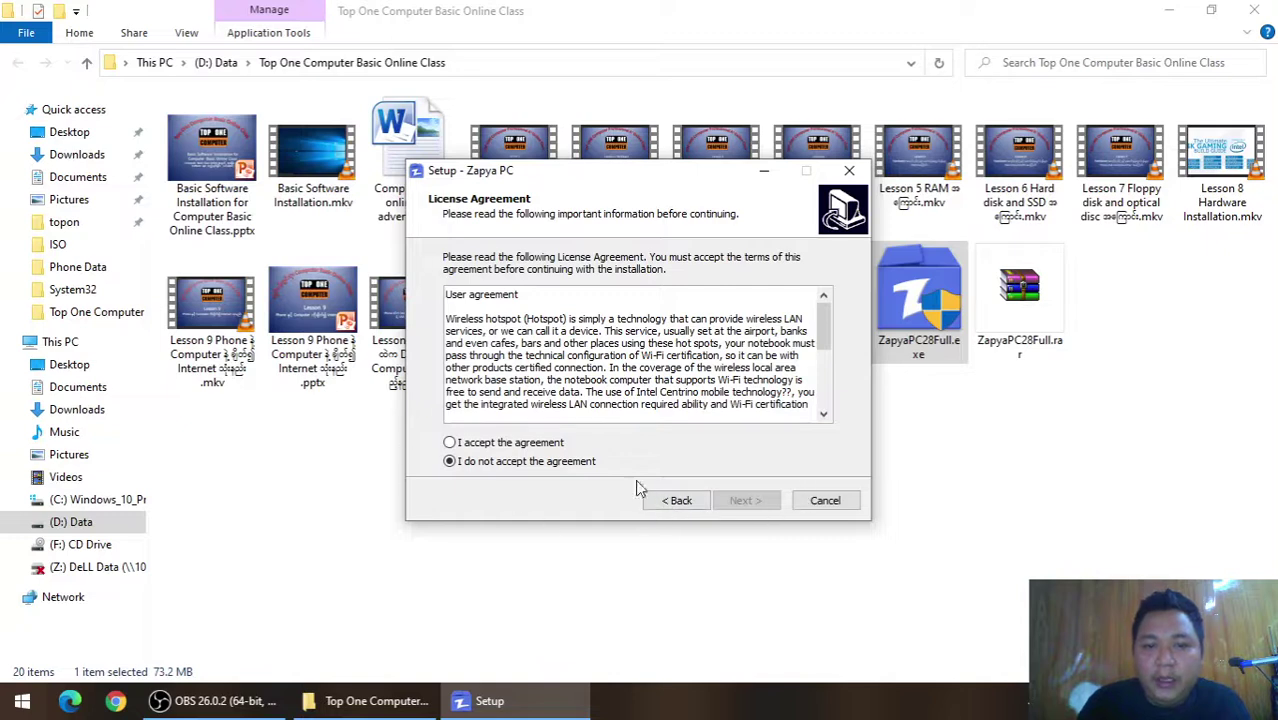
pyautogui.click(512, 445)
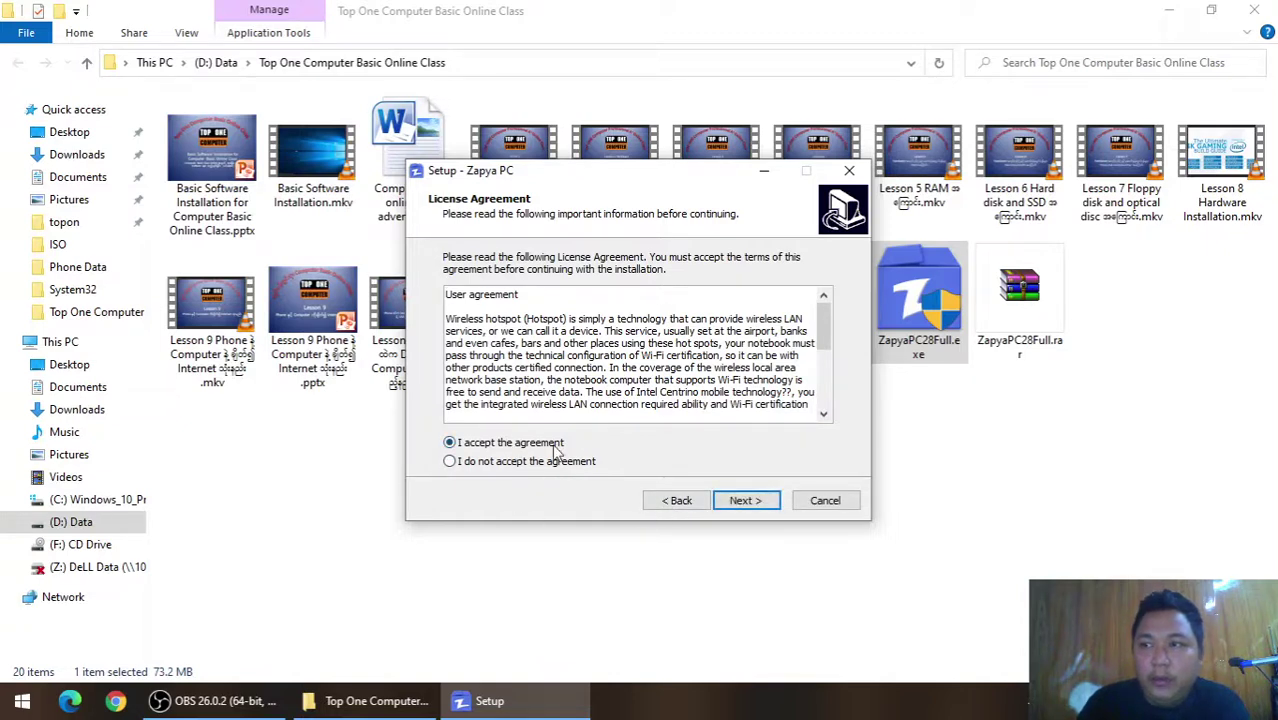
pyautogui.click(744, 500)
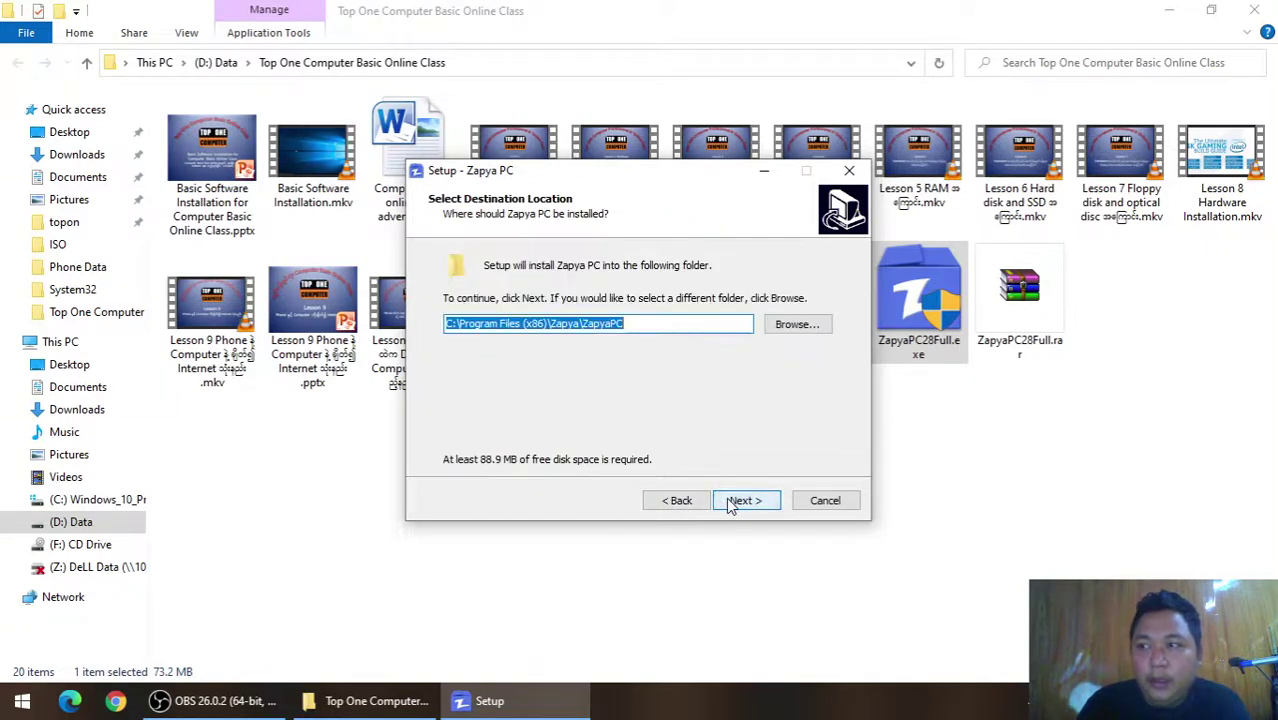
pyautogui.click(730, 504)
pyautogui.click(730, 504)
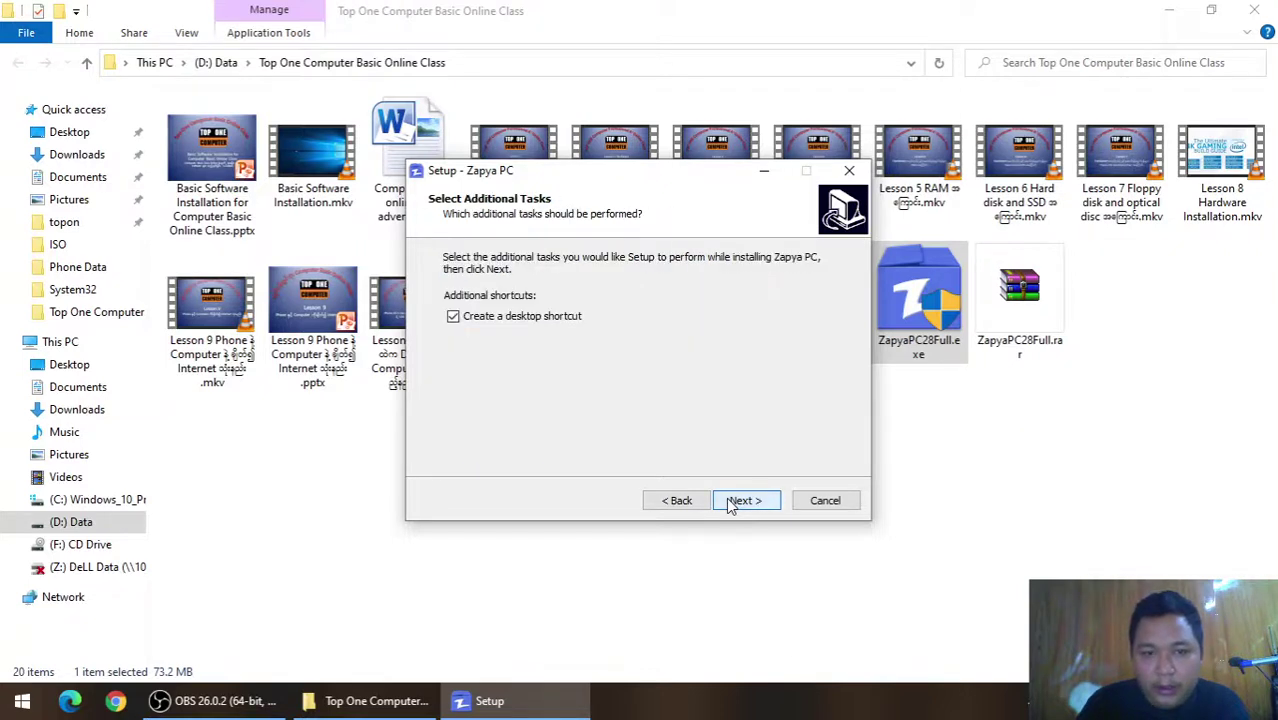
pyautogui.click(730, 504)
pyautogui.click(730, 504)
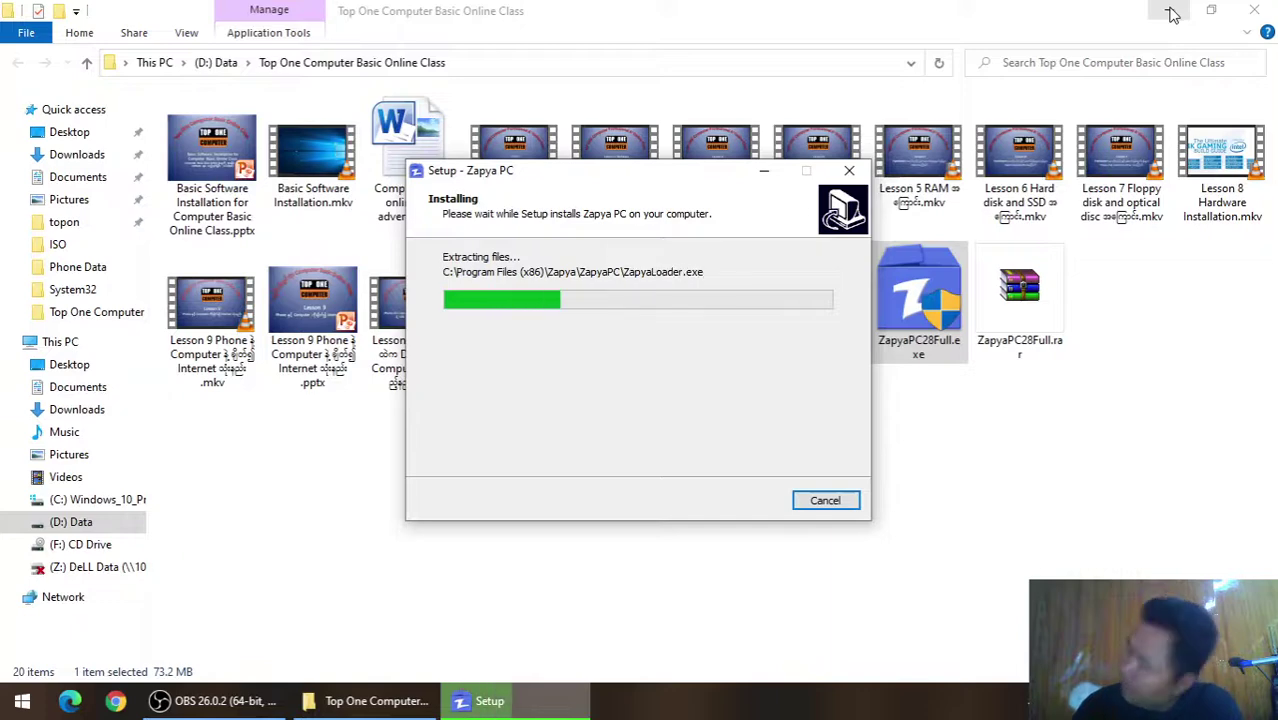
# Step: Minimize the folder window and finish the Zapya PC setup wizard
pyautogui.click(1172, 14)
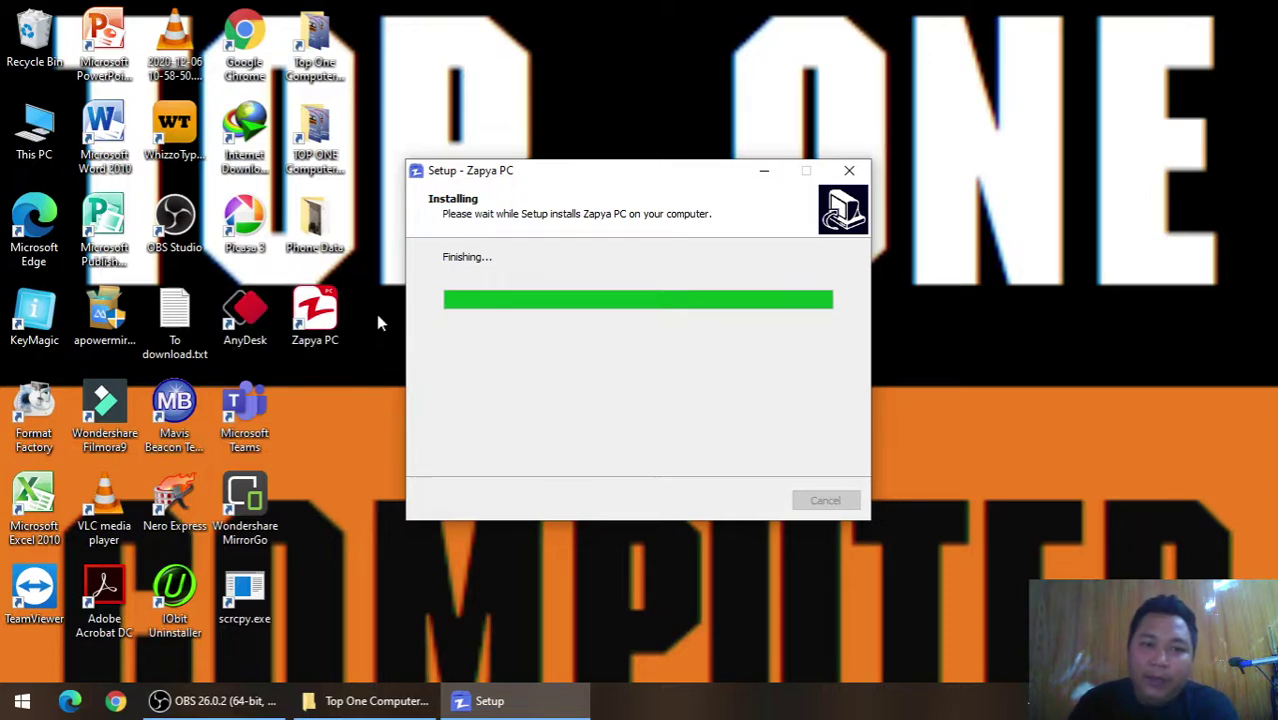
pyautogui.rightClick(727, 10)
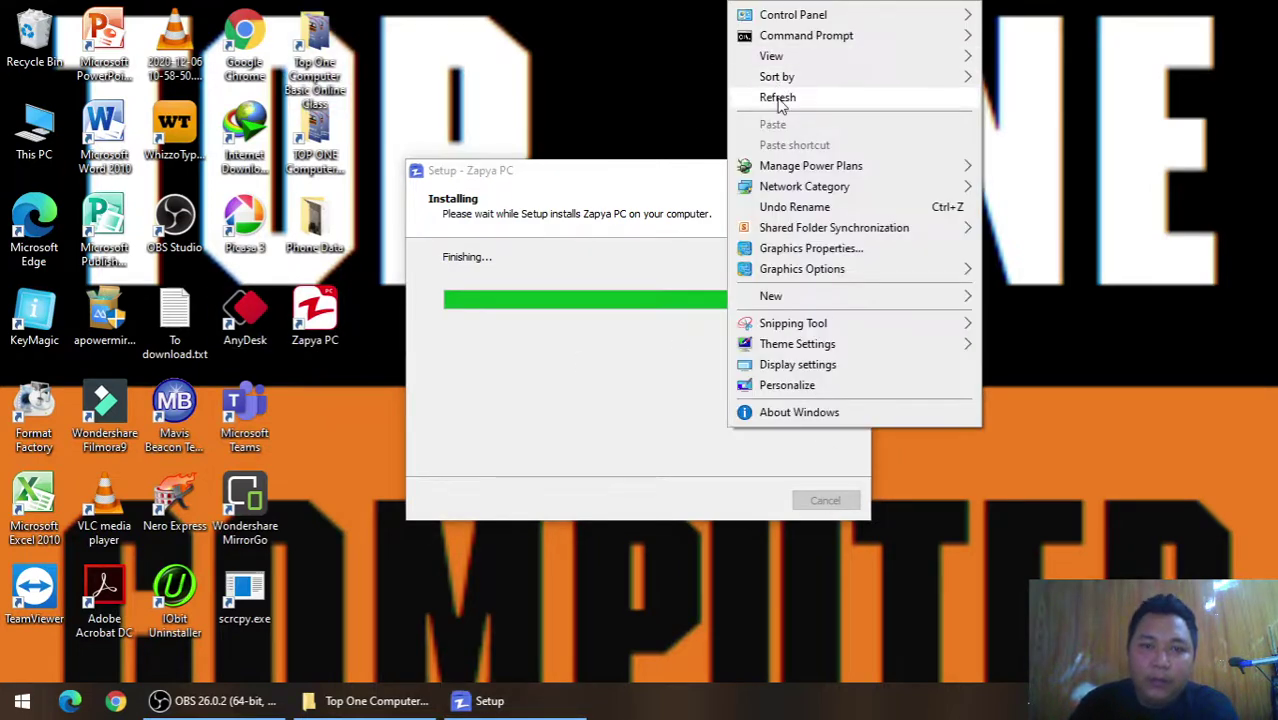
pyautogui.click(780, 96)
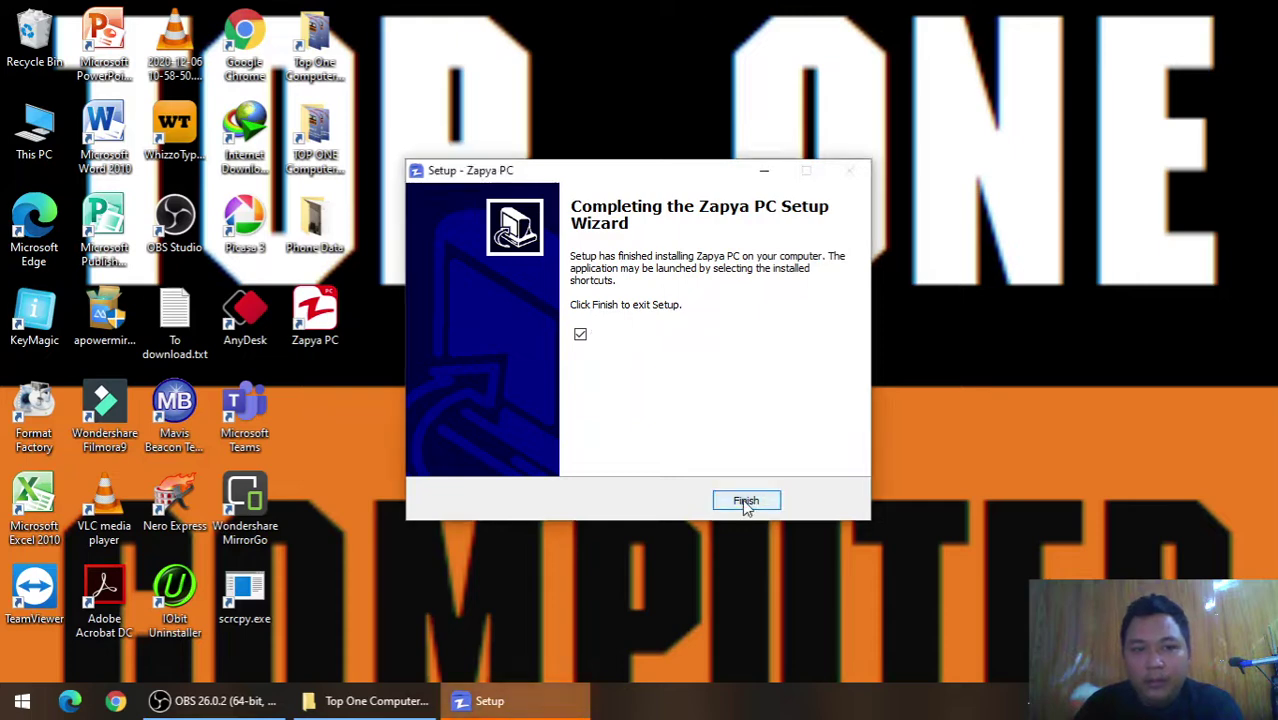
pyautogui.click(745, 500)
# Step: Refresh the desktop and launch Zapya PC from its desktop shortcut
pyautogui.rightClick(740, 132)
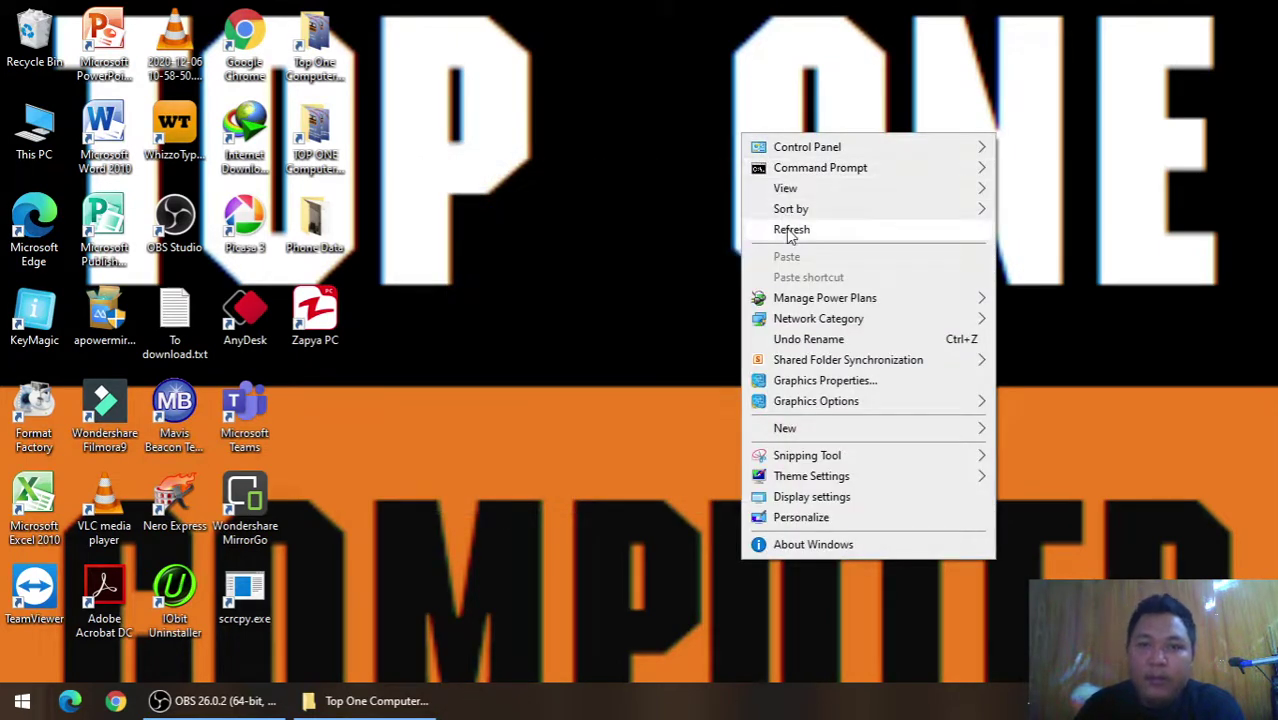
pyautogui.click(788, 231)
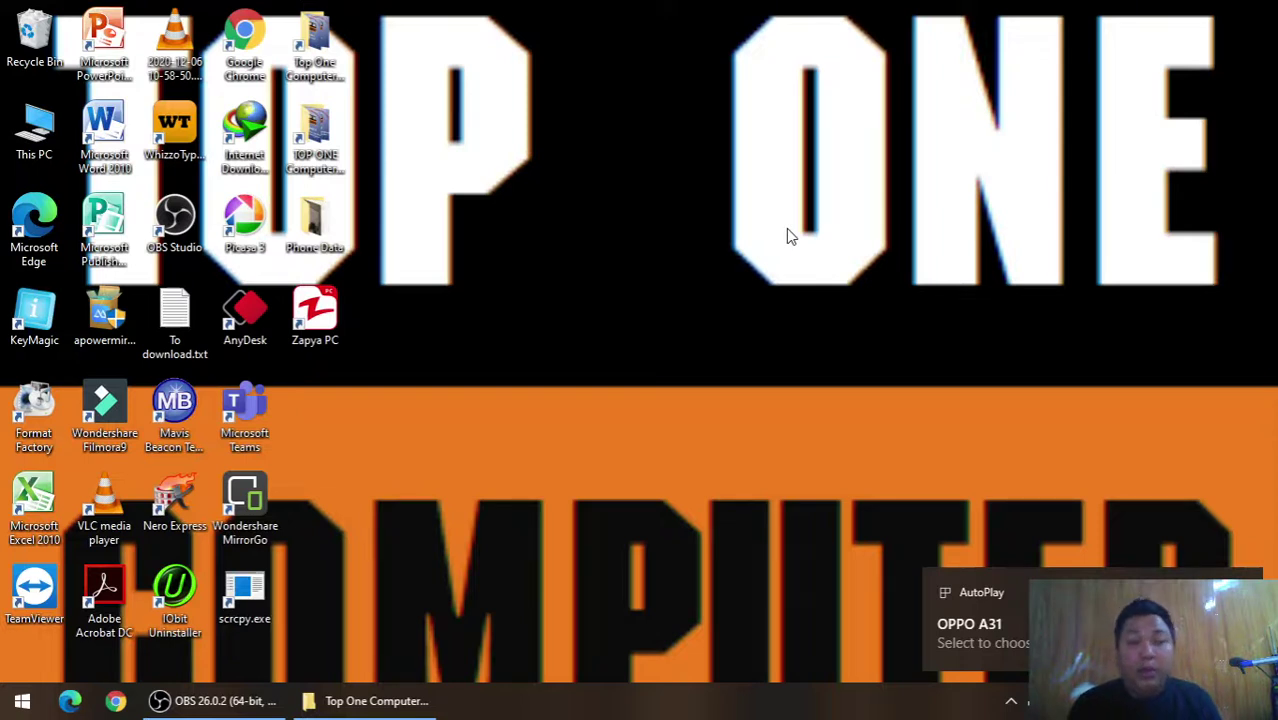
pyautogui.rightClick(475, 47)
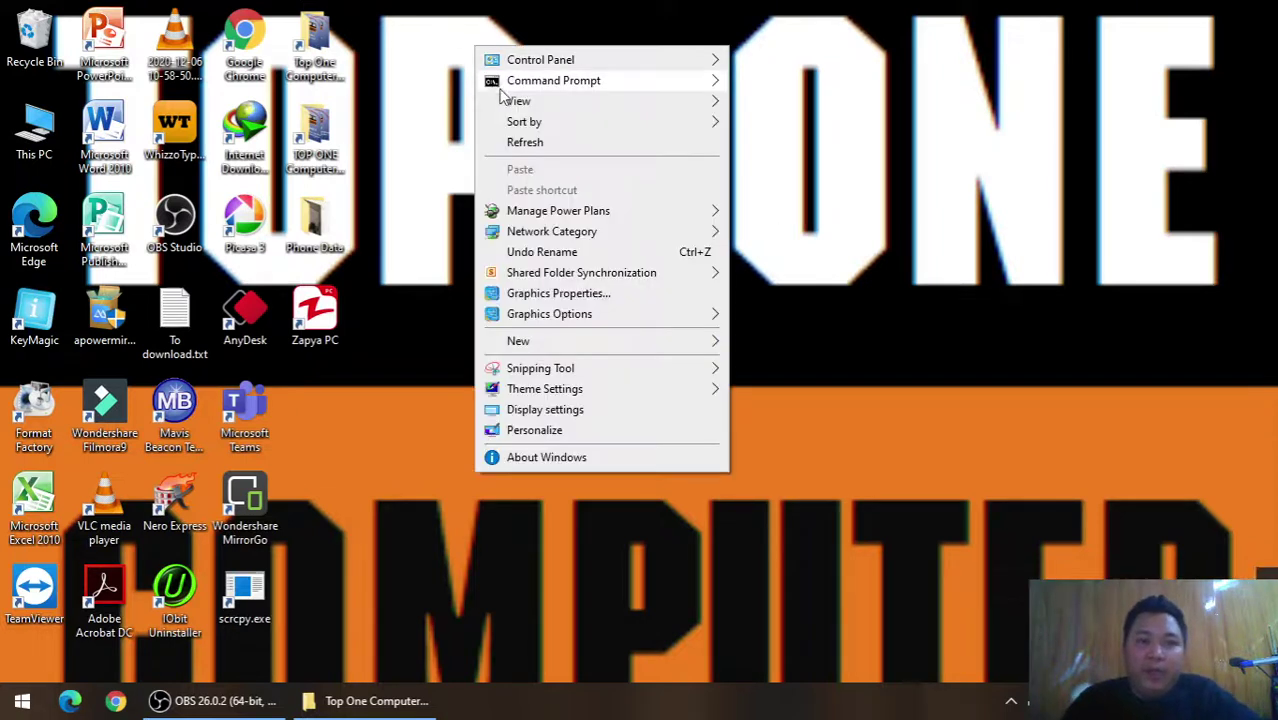
pyautogui.click(520, 143)
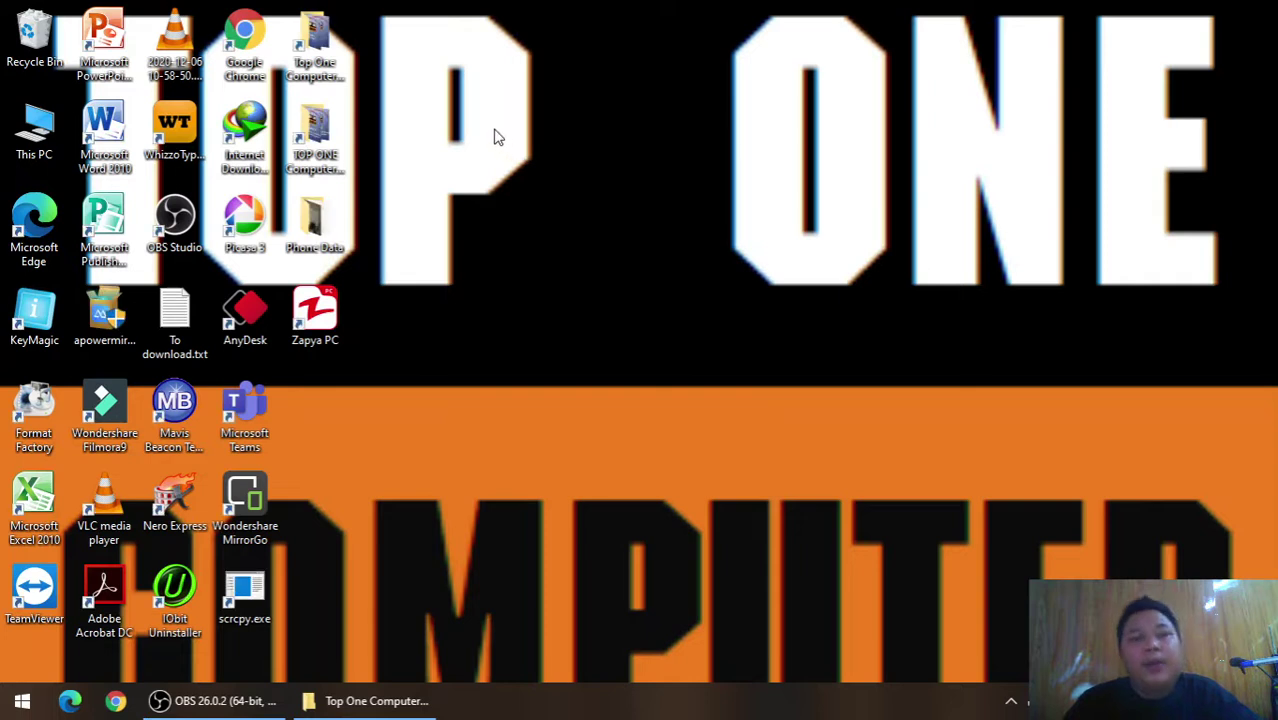
pyautogui.doubleClick(316, 318)
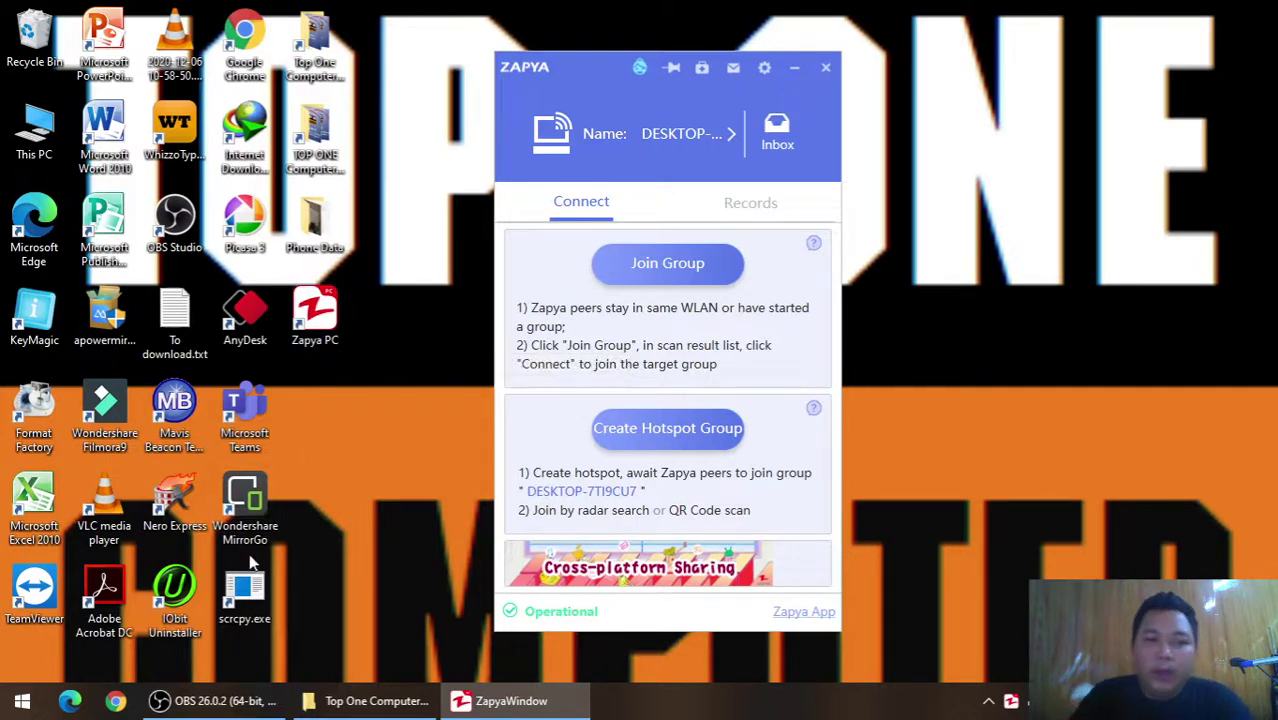
# Step: Start scrcpy.exe to mirror the phone, with its console window minimized and the CPH2015 mirror in front
pyautogui.doubleClick(247, 600)
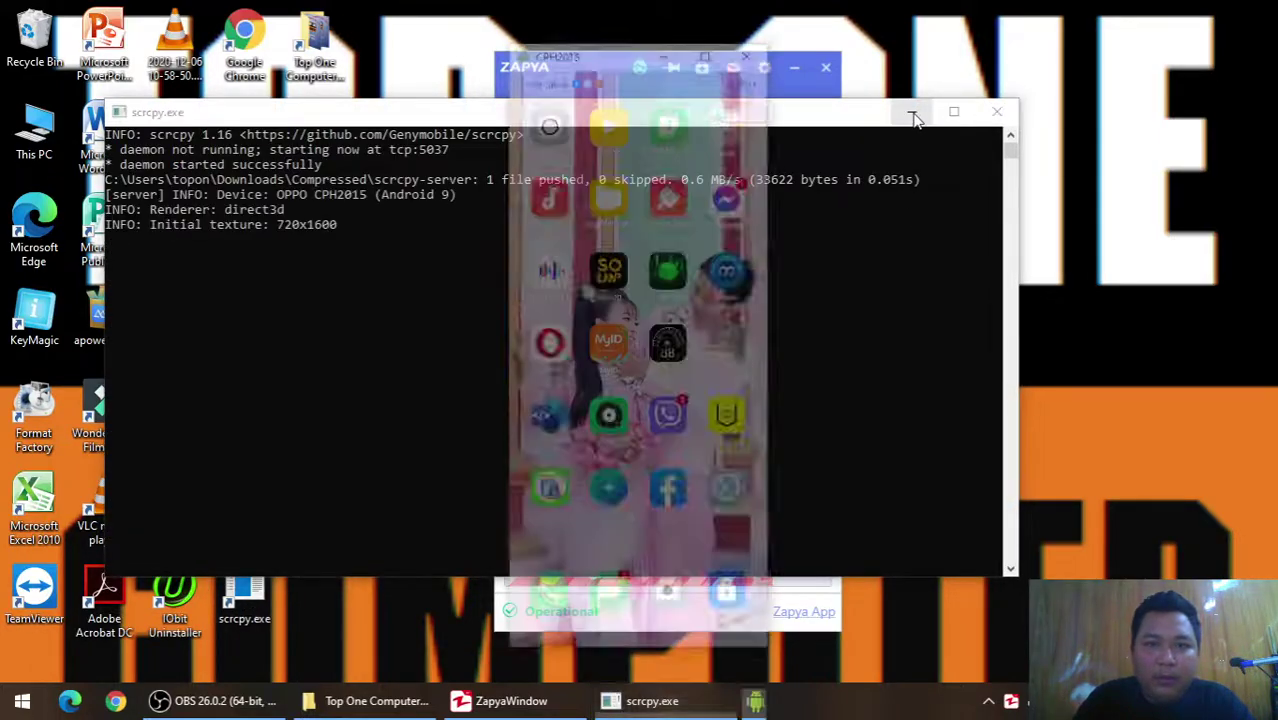
pyautogui.click(913, 118)
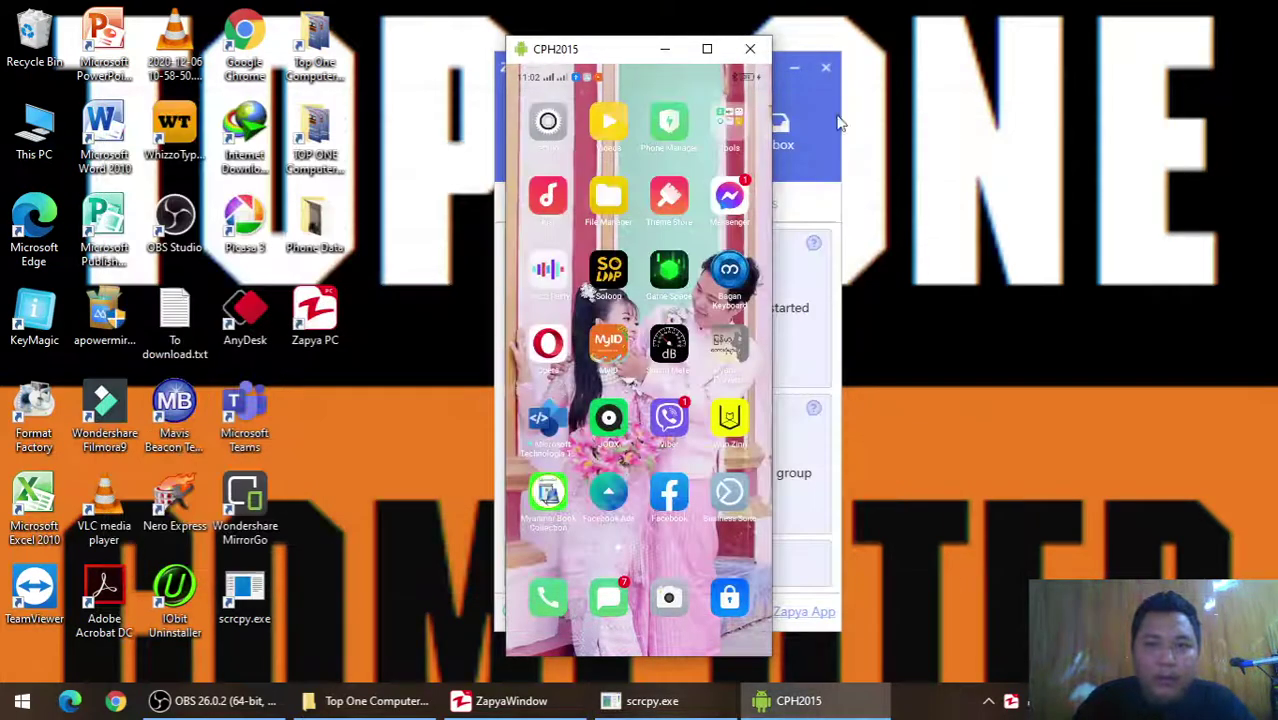
pyautogui.click(655, 52)
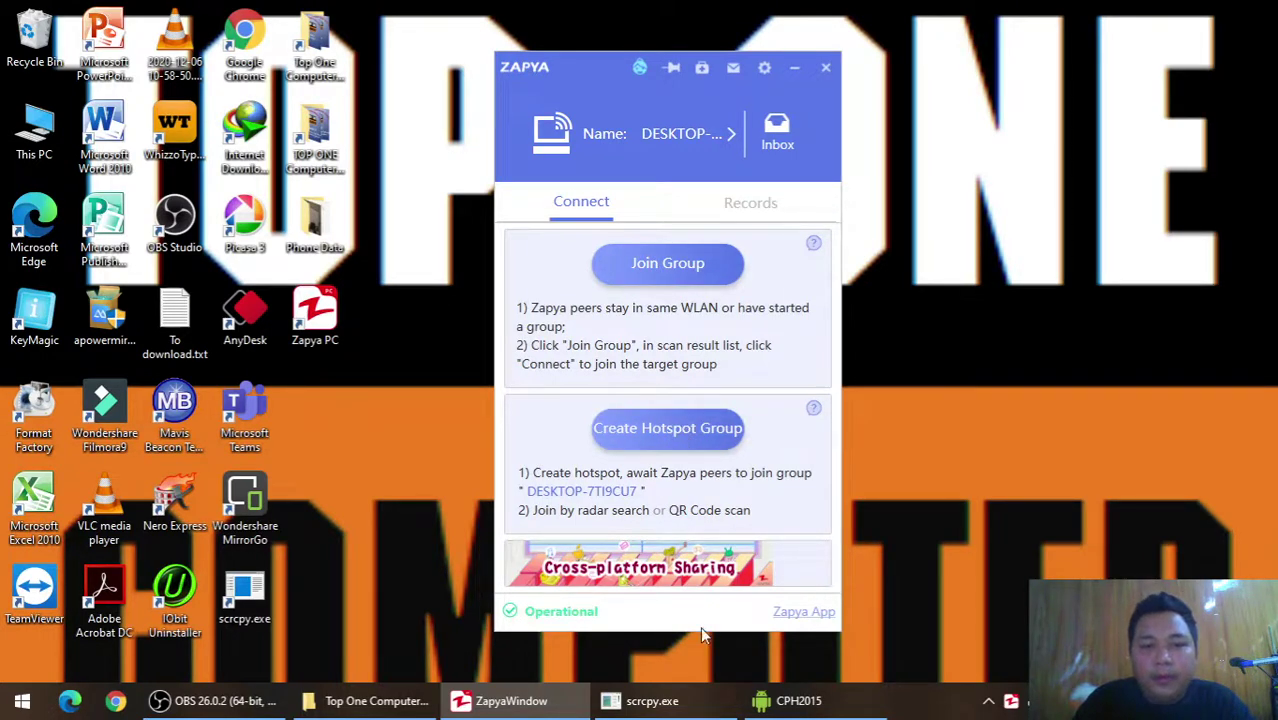
pyautogui.click(785, 701)
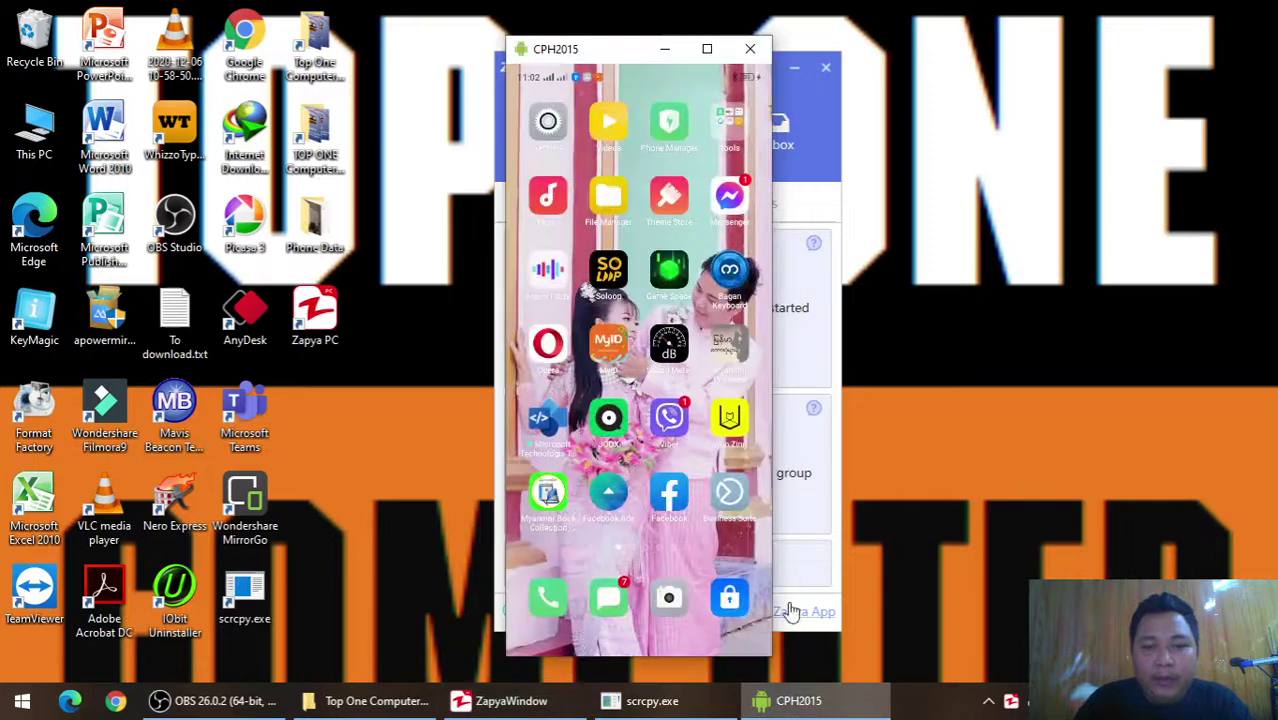
# Step: Browse the phone's home screens in the CPH2015 mirror and open the Zapya app
pyautogui.moveTo(667, 420); pyautogui.dragTo(575, 400)
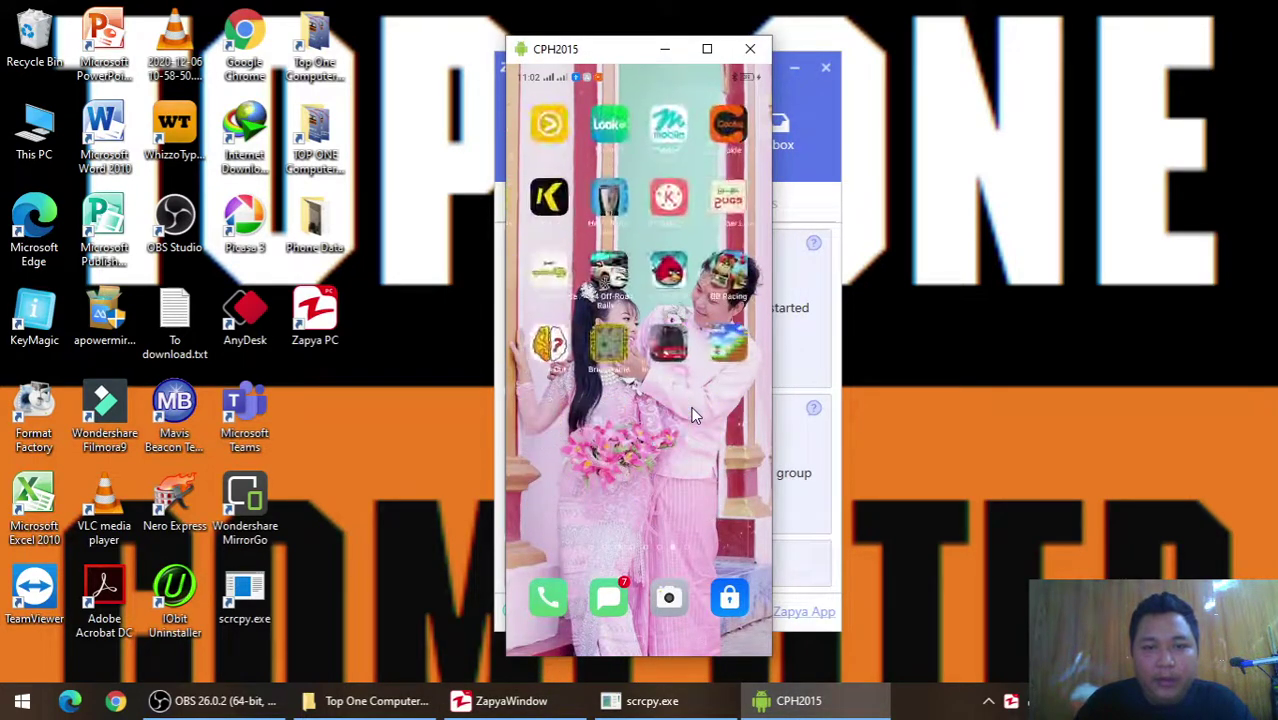
pyautogui.moveTo(680, 300); pyautogui.dragTo(551, 287)
pyautogui.scroll(-3, 550, 322)
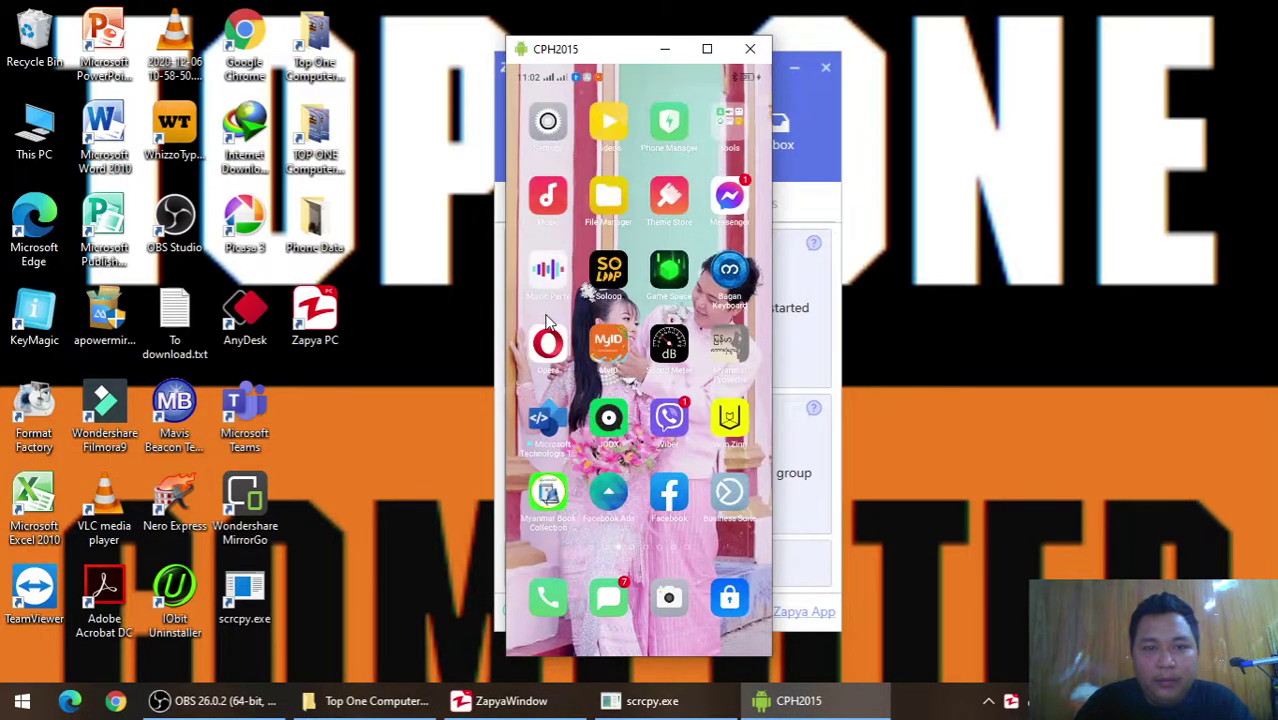
pyautogui.click(547, 200)
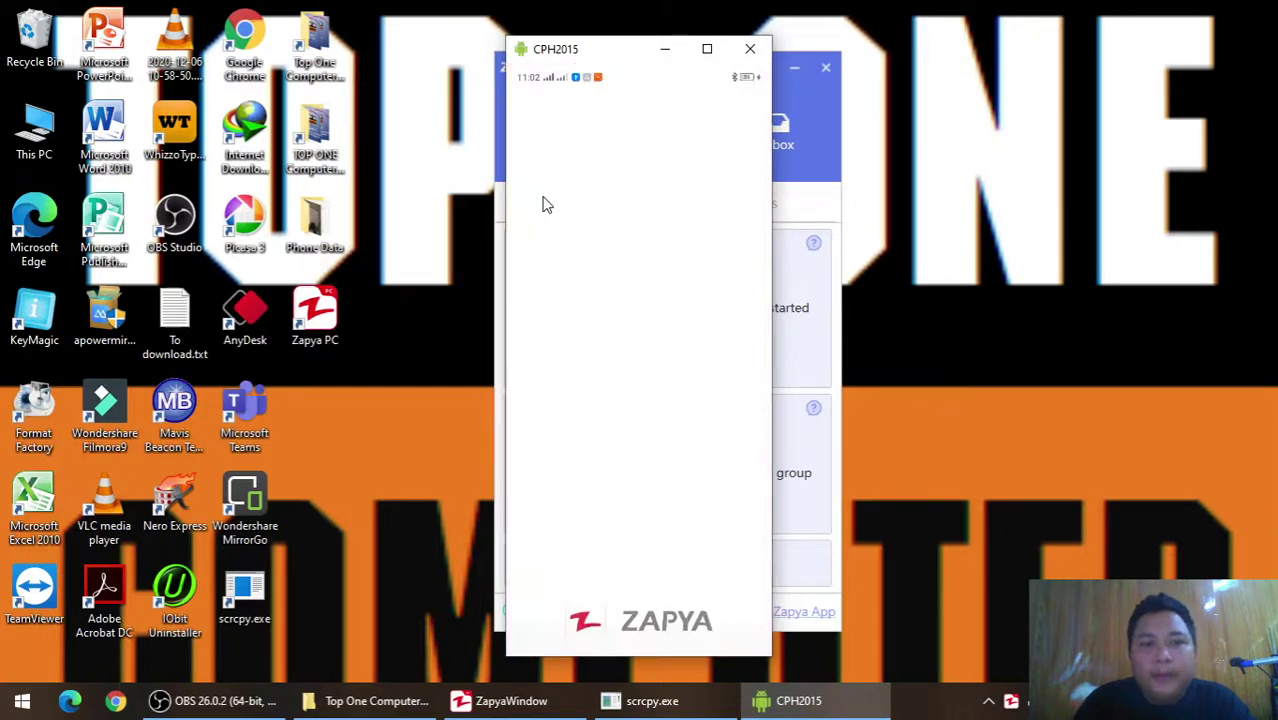
# Step: Place the phone mirror and Zapya PC windows side by side and create a hotspot group on the PC
pyautogui.click(815, 107)
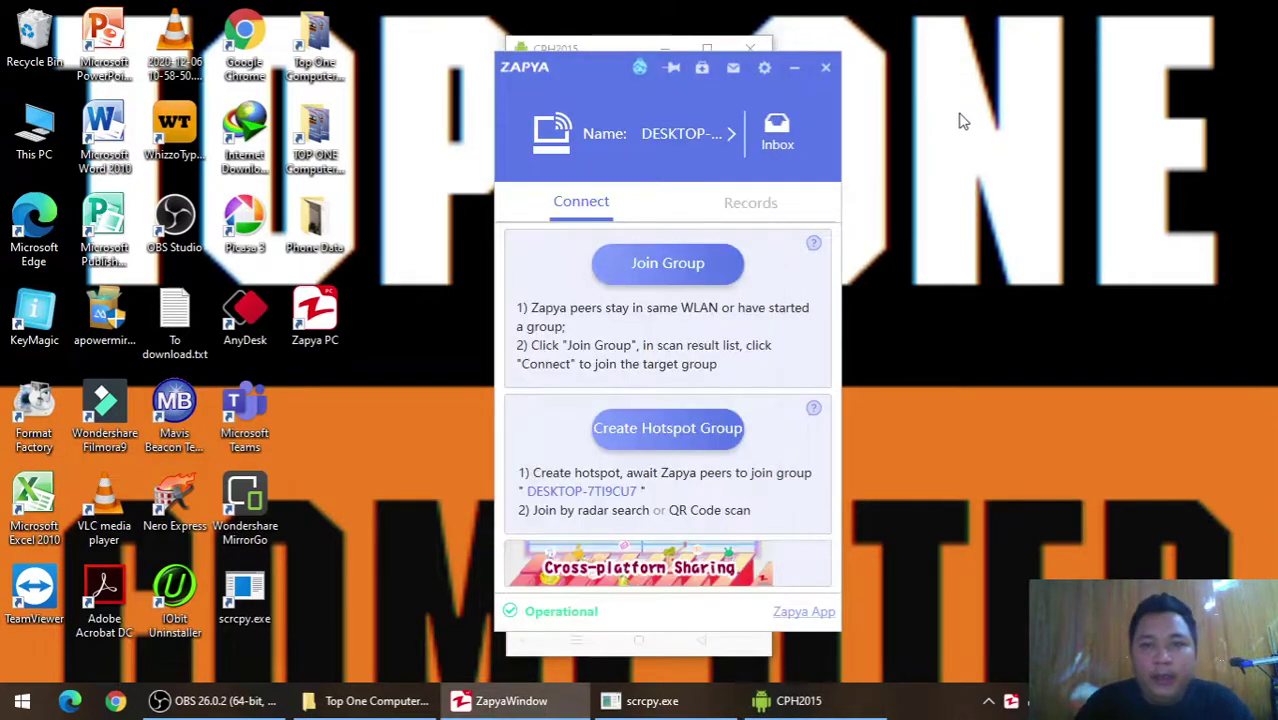
pyautogui.moveTo(595, 68); pyautogui.dragTo(1003, 74)
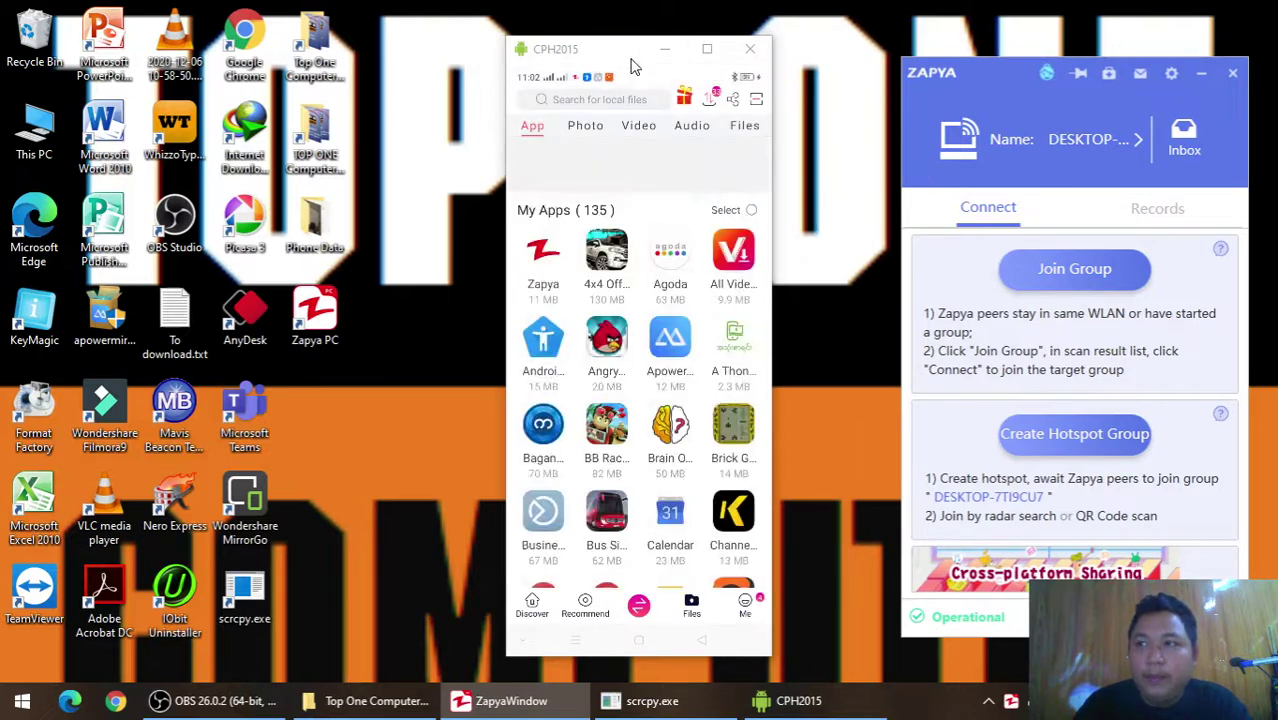
pyautogui.moveTo(633, 60); pyautogui.dragTo(305, 65)
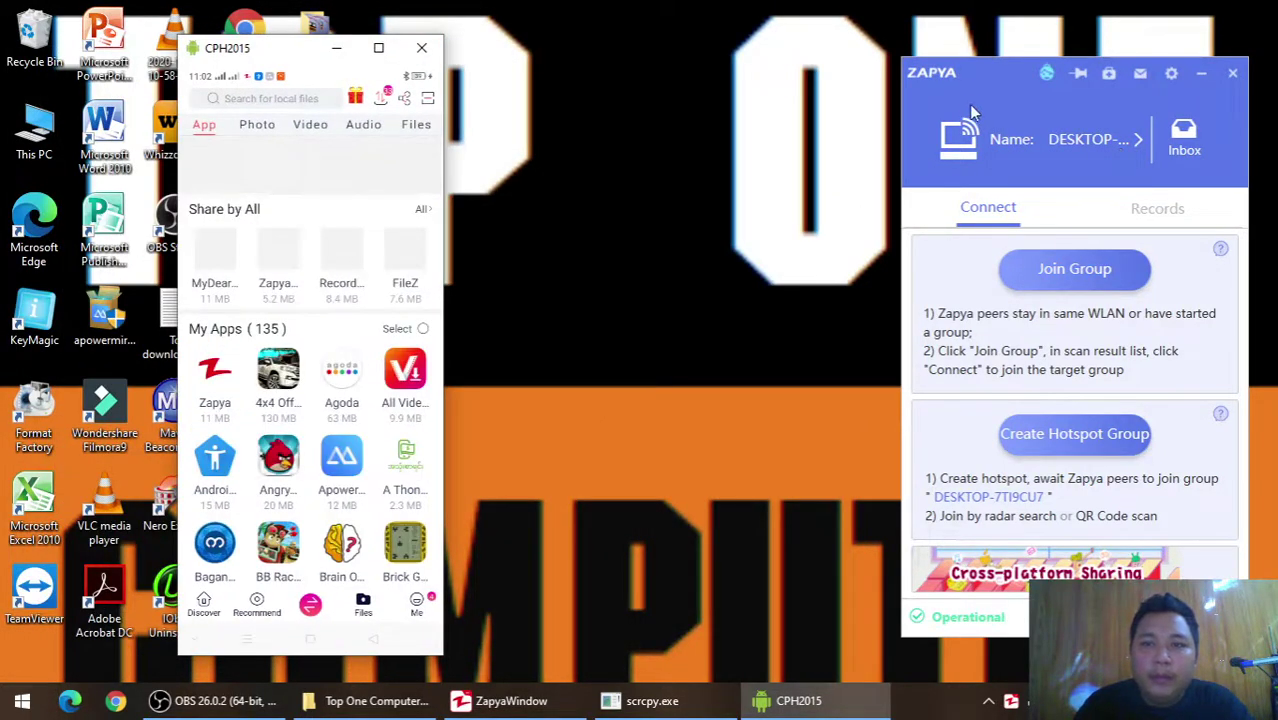
pyautogui.moveTo(968, 77); pyautogui.dragTo(598, 42)
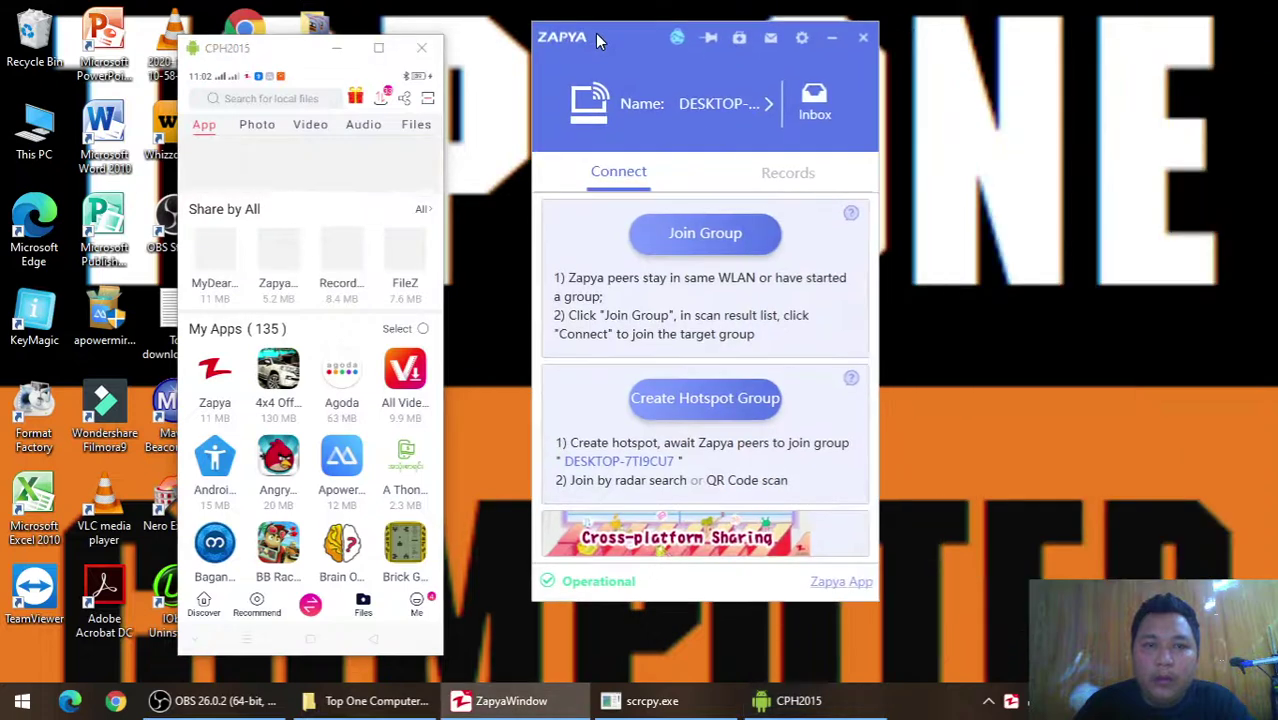
pyautogui.click(672, 400)
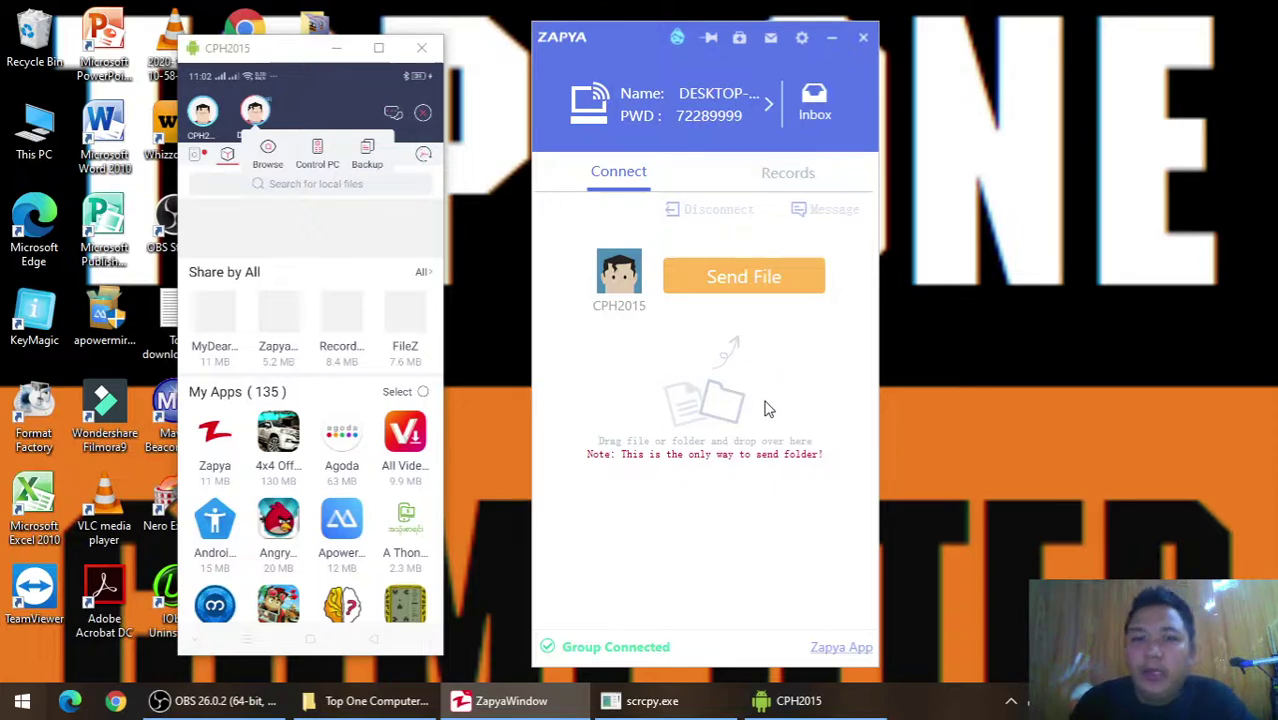
# Step: Minimize the phone mirror, move the Zapya window clear of the desktop icons and open the Phone Data folder
pyautogui.click(323, 63)
pyautogui.click(334, 52)
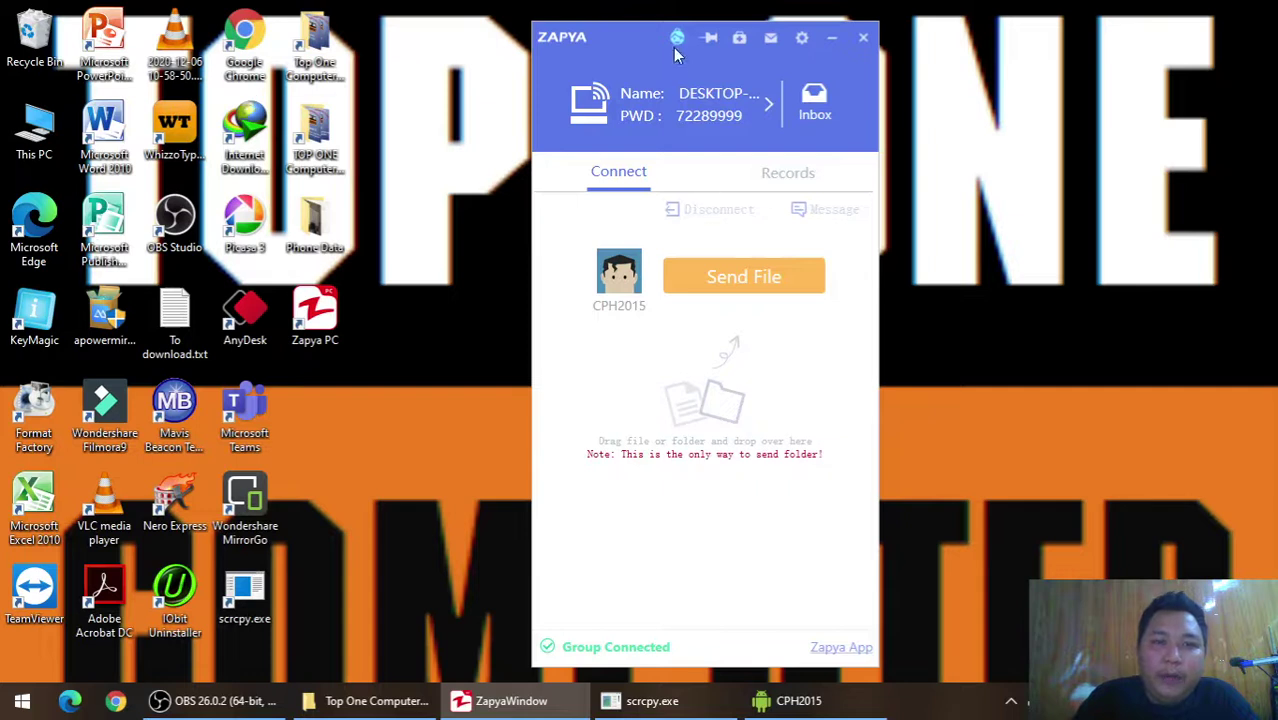
pyautogui.moveTo(646, 37); pyautogui.dragTo(860, 23)
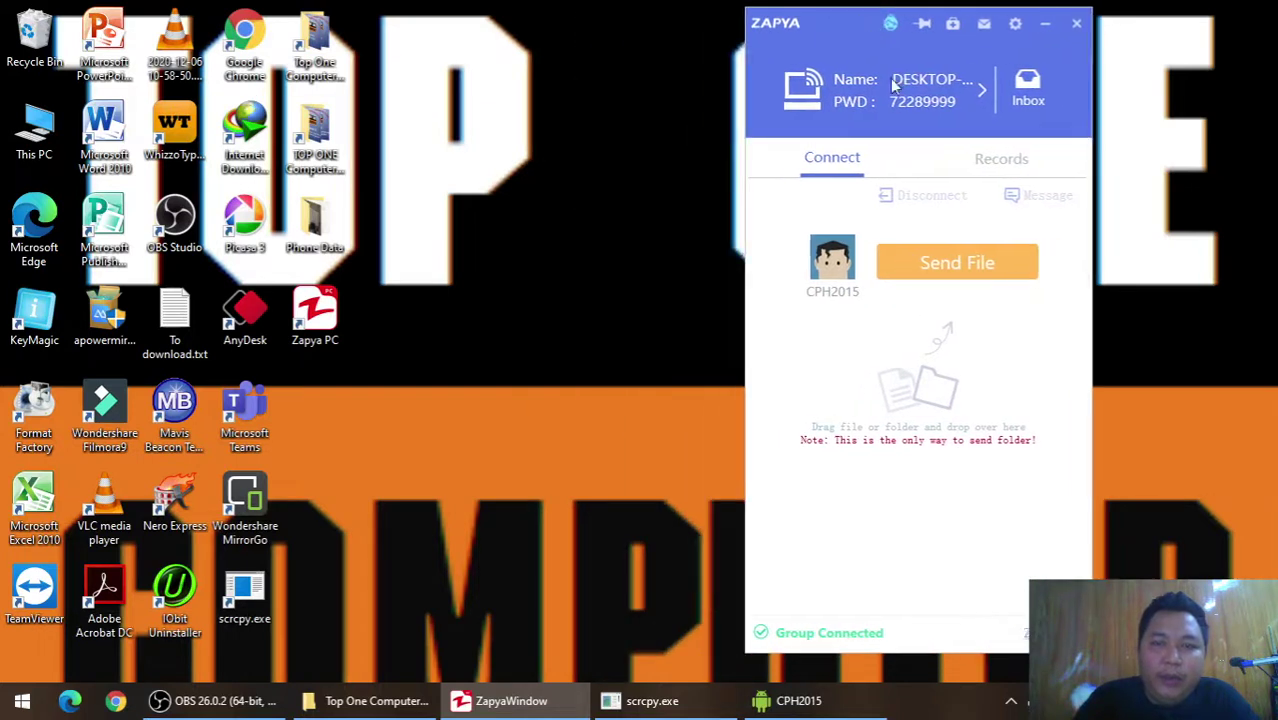
pyautogui.click(311, 238)
pyautogui.doubleClick(311, 238)
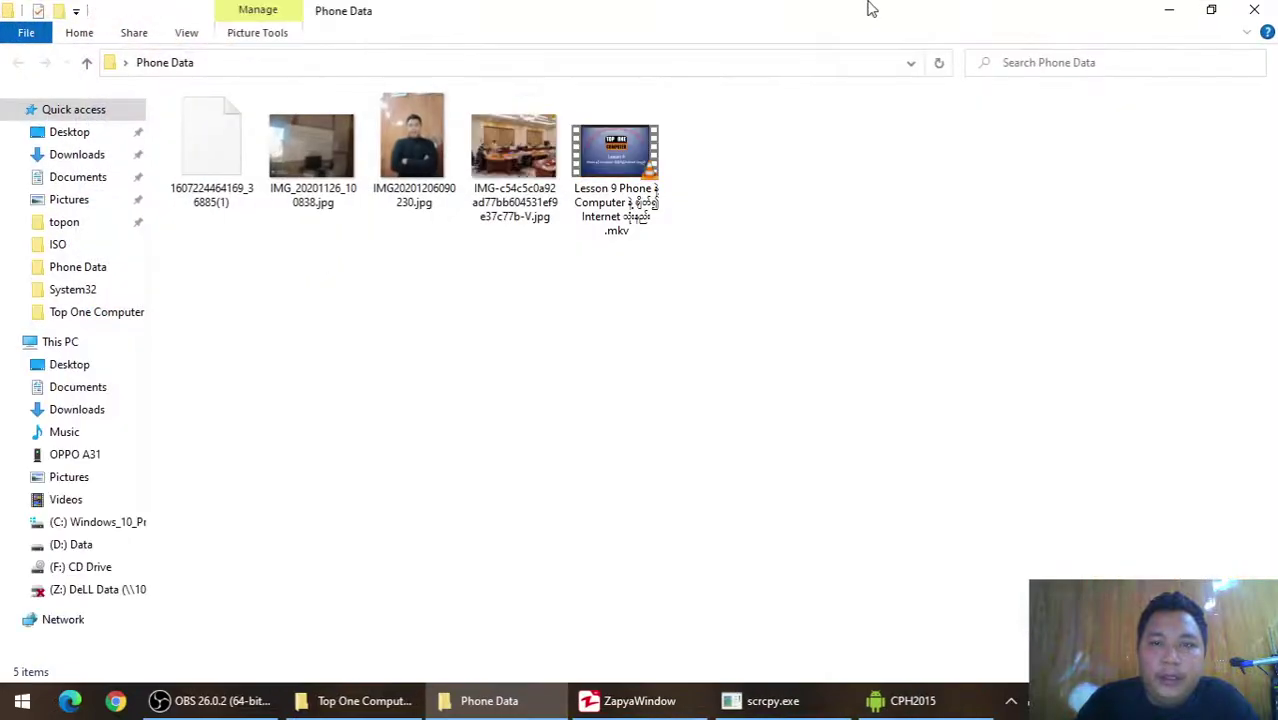
# Step: Place the Phone Data folder window beside Zapya and send IMG20201206090230.jpg from it to the CPH2015 phone
pyautogui.moveTo(870, 9); pyautogui.dragTo(322, 43)
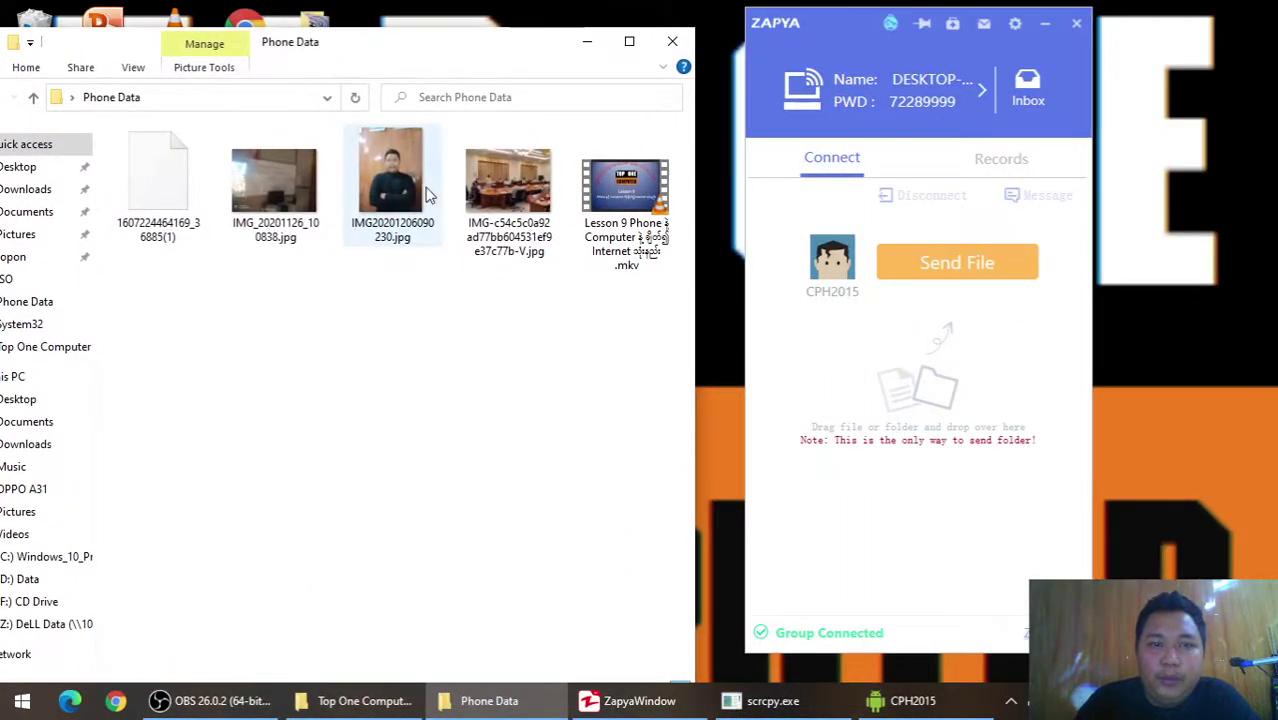
pyautogui.moveTo(427, 197); pyautogui.dragTo(925, 281)
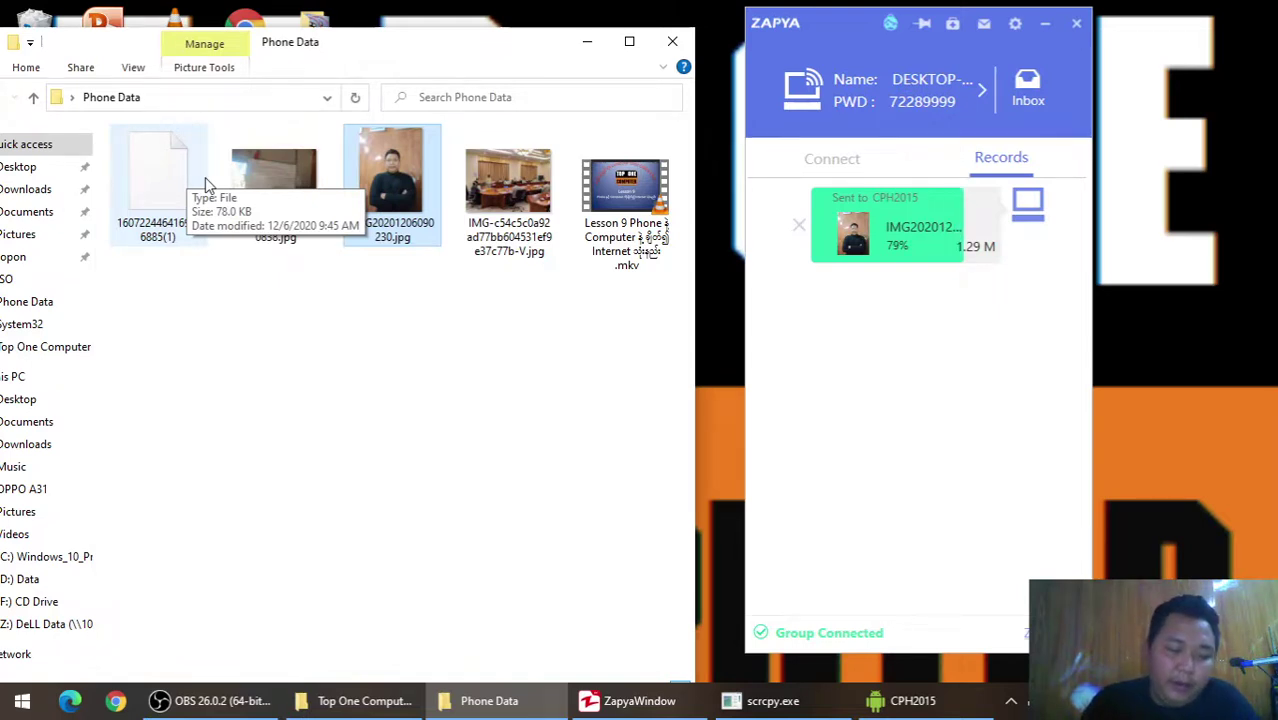
# Step: Bring up the phone mirror, view the received IMG20201206090230.jpg from Zapya's transfer progress, and minimize the mirror
pyautogui.click(878, 703)
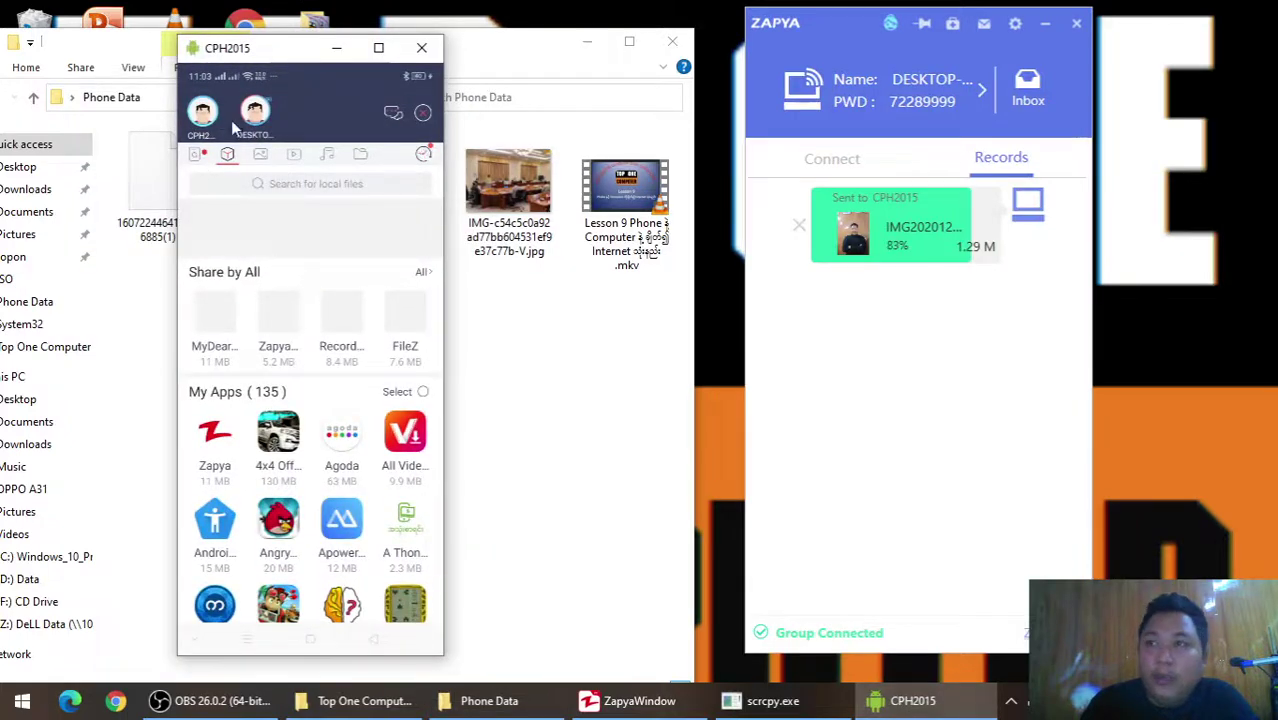
pyautogui.moveTo(249, 60); pyautogui.dragTo(382, 56)
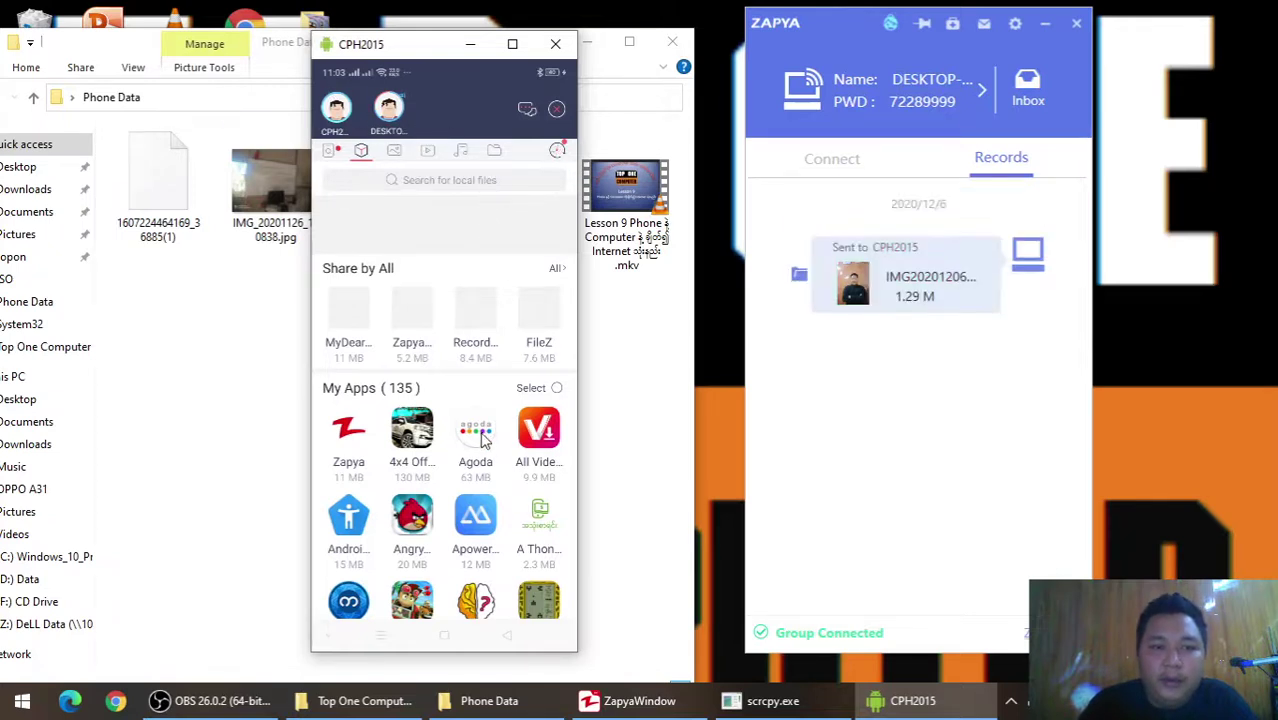
pyautogui.click(471, 45)
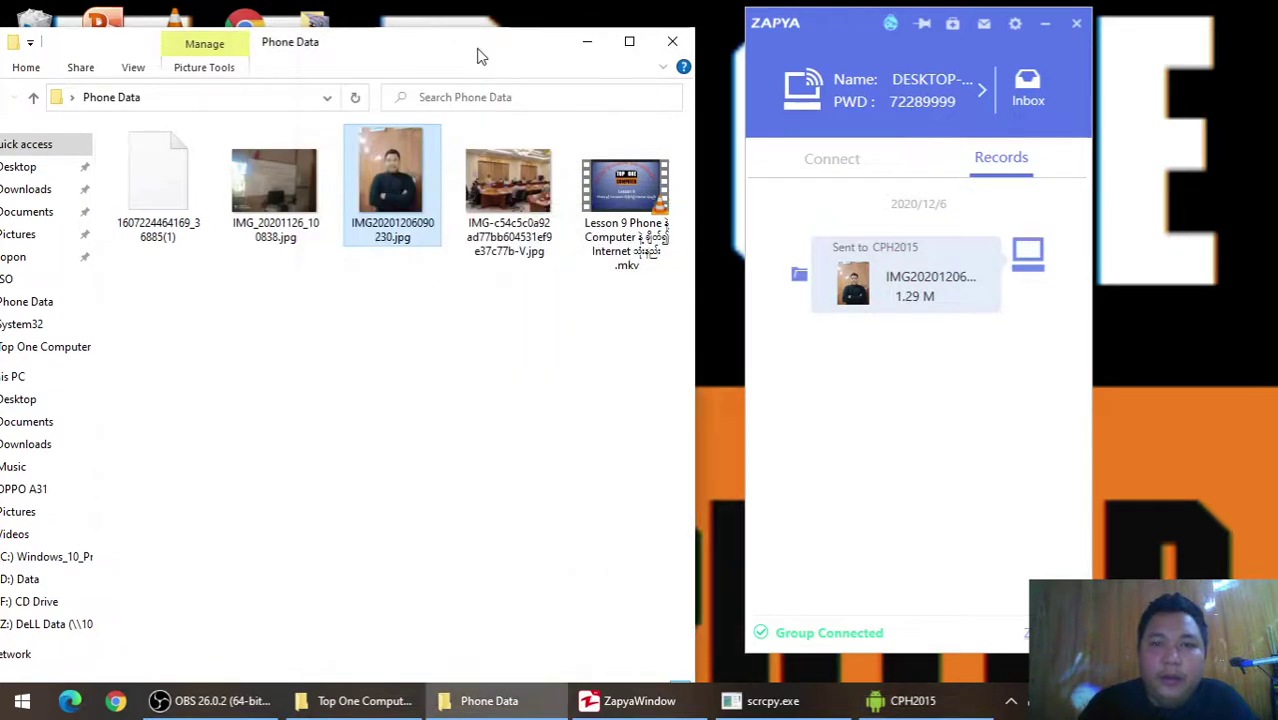
pyautogui.click(885, 700)
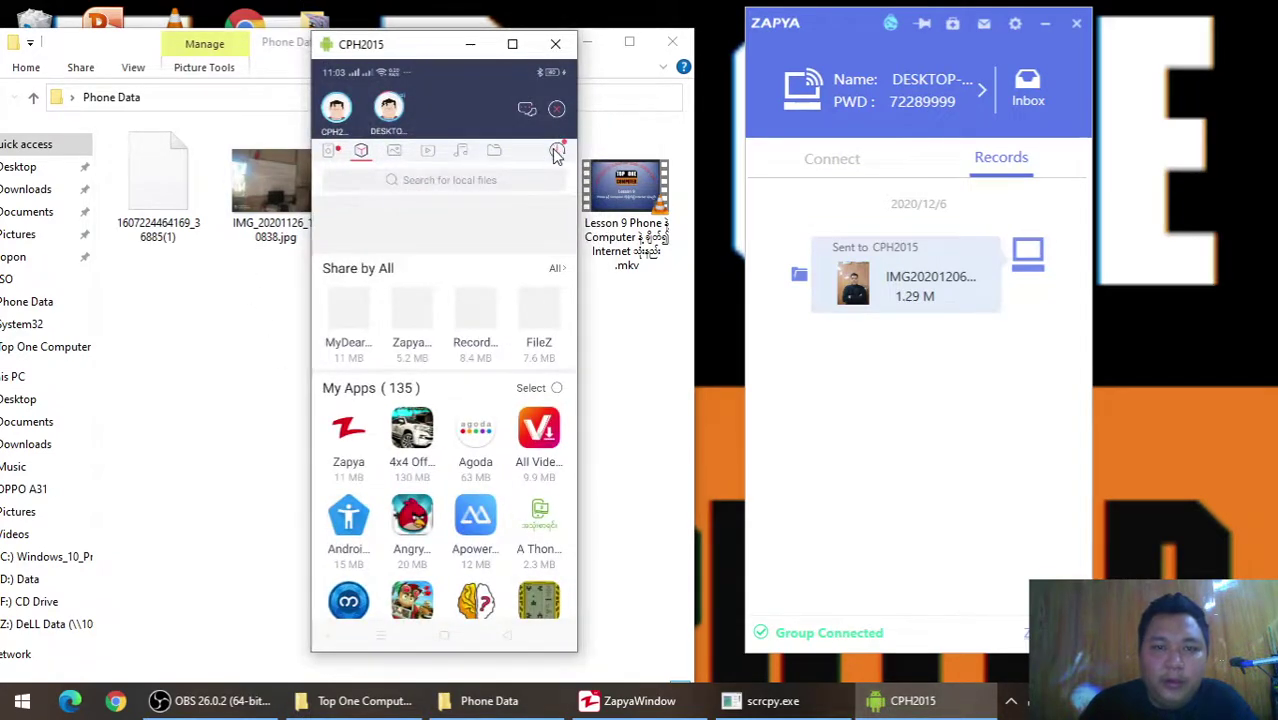
pyautogui.click(552, 148)
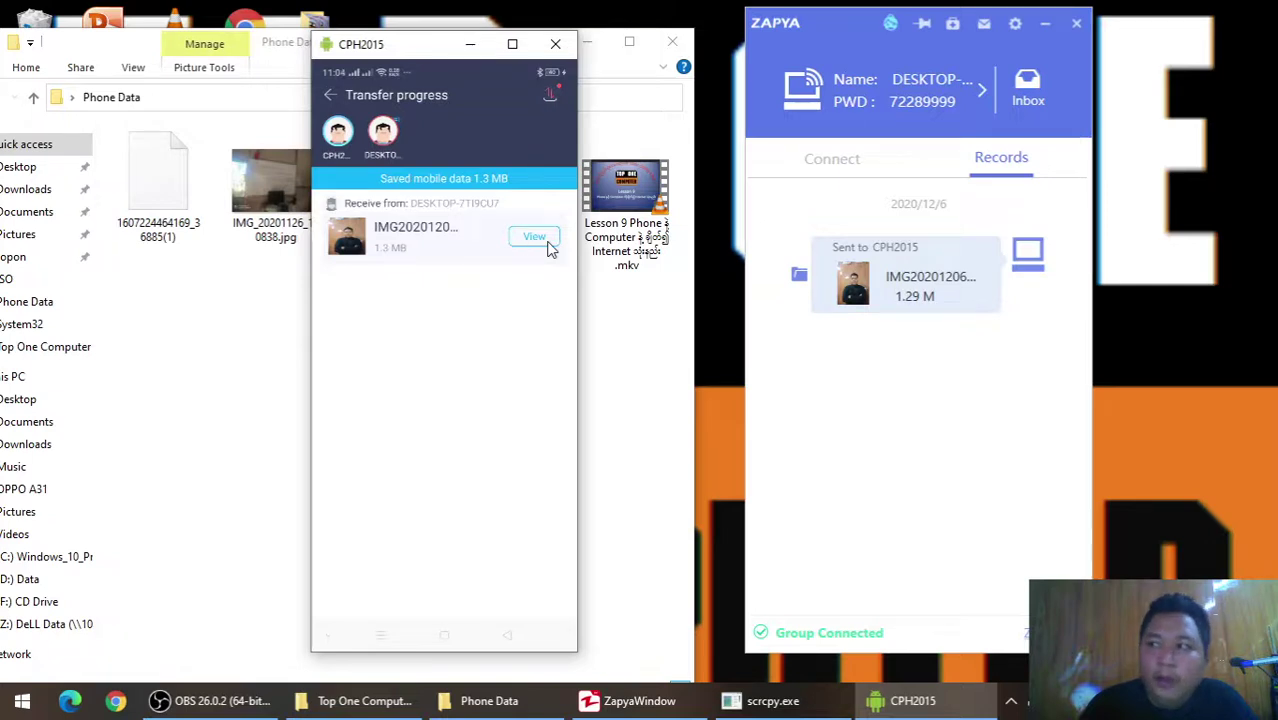
pyautogui.click(535, 238)
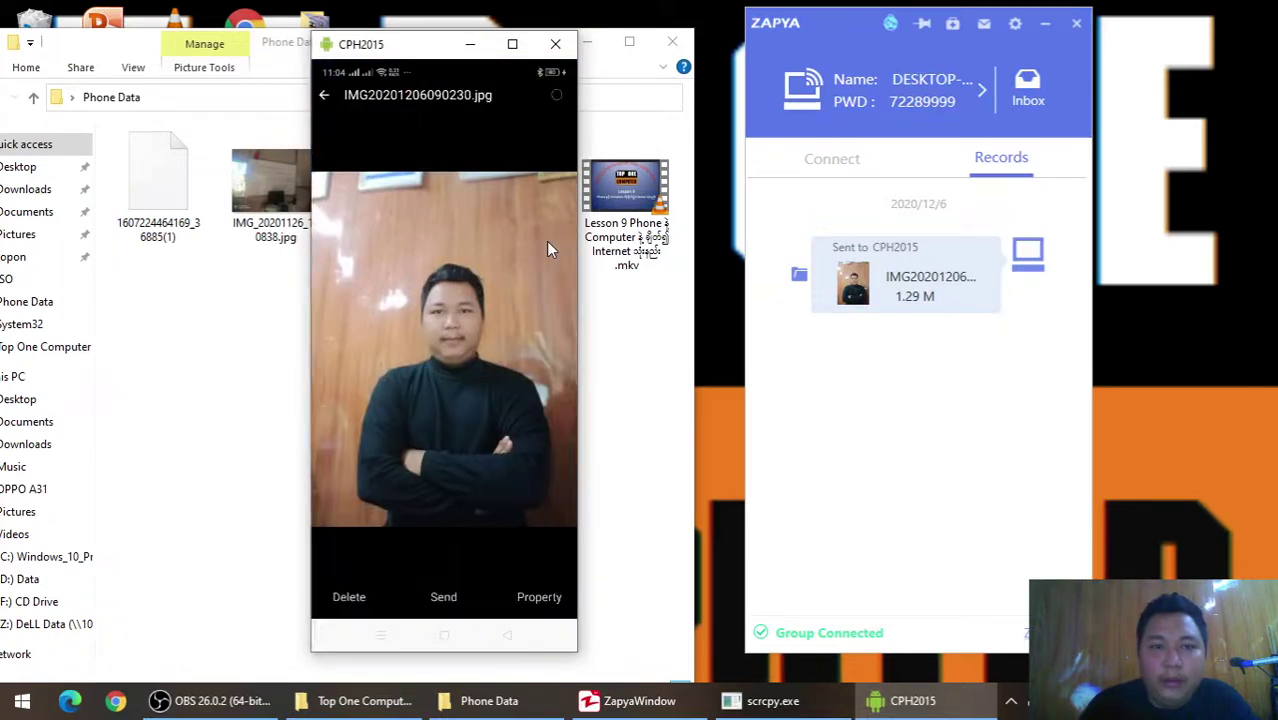
pyautogui.click(323, 97)
pyautogui.moveTo(368, 52); pyautogui.dragTo(366, 64)
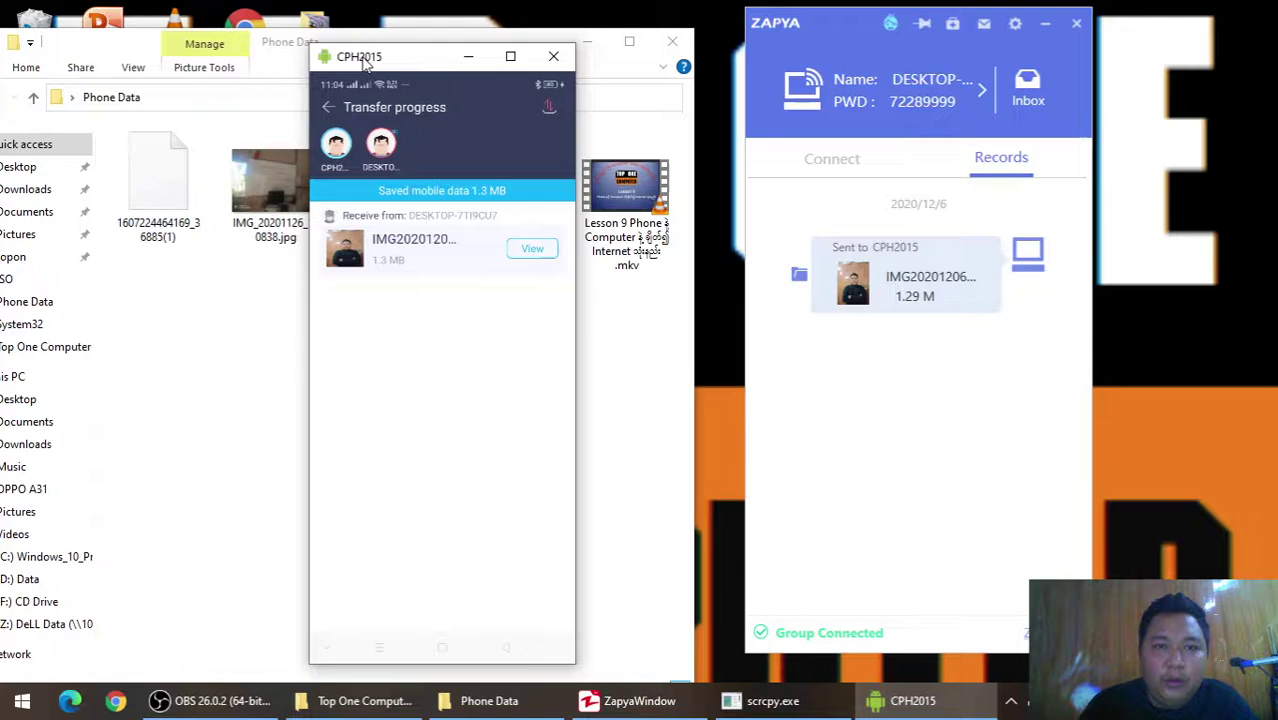
pyautogui.click(467, 57)
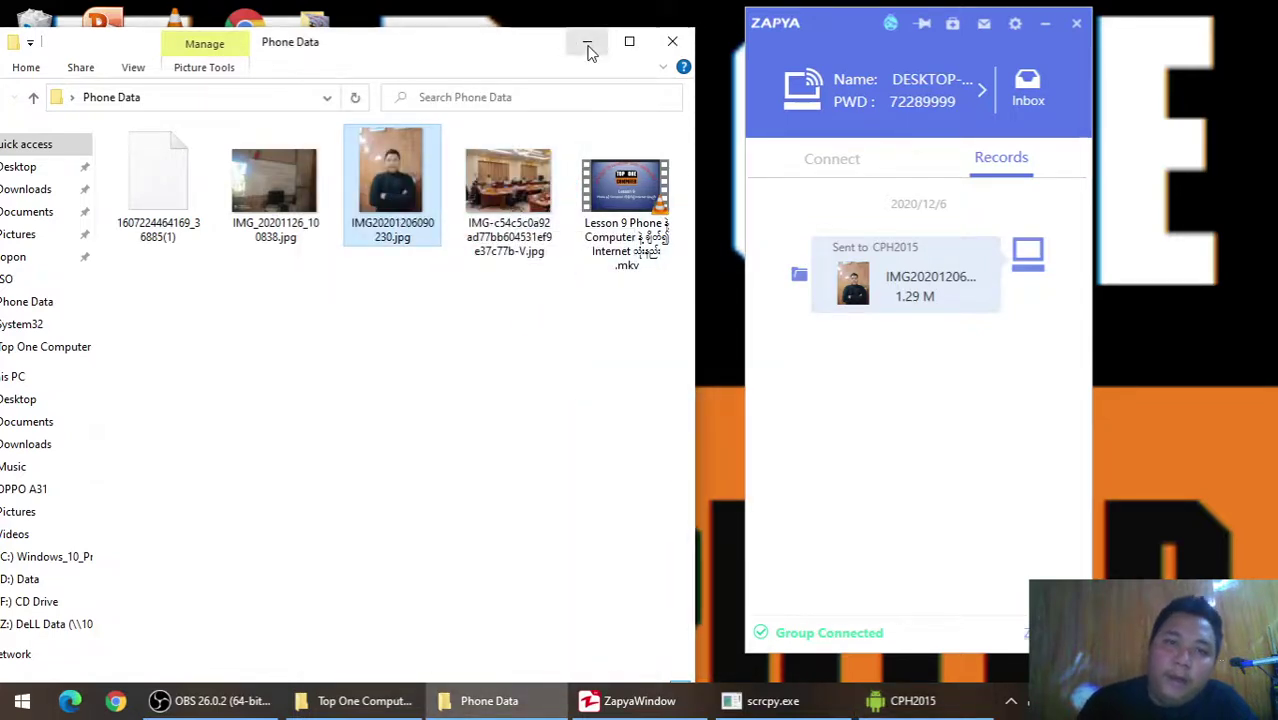
pyautogui.click(903, 701)
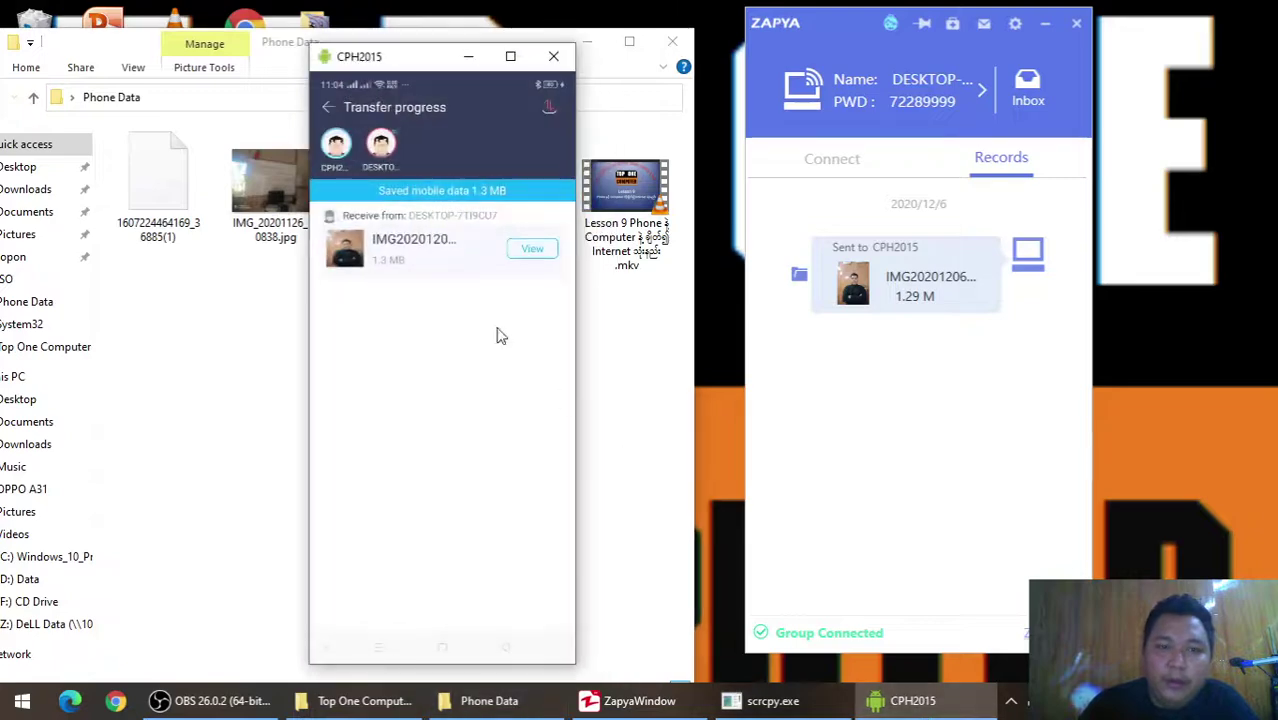
pyautogui.click(330, 110)
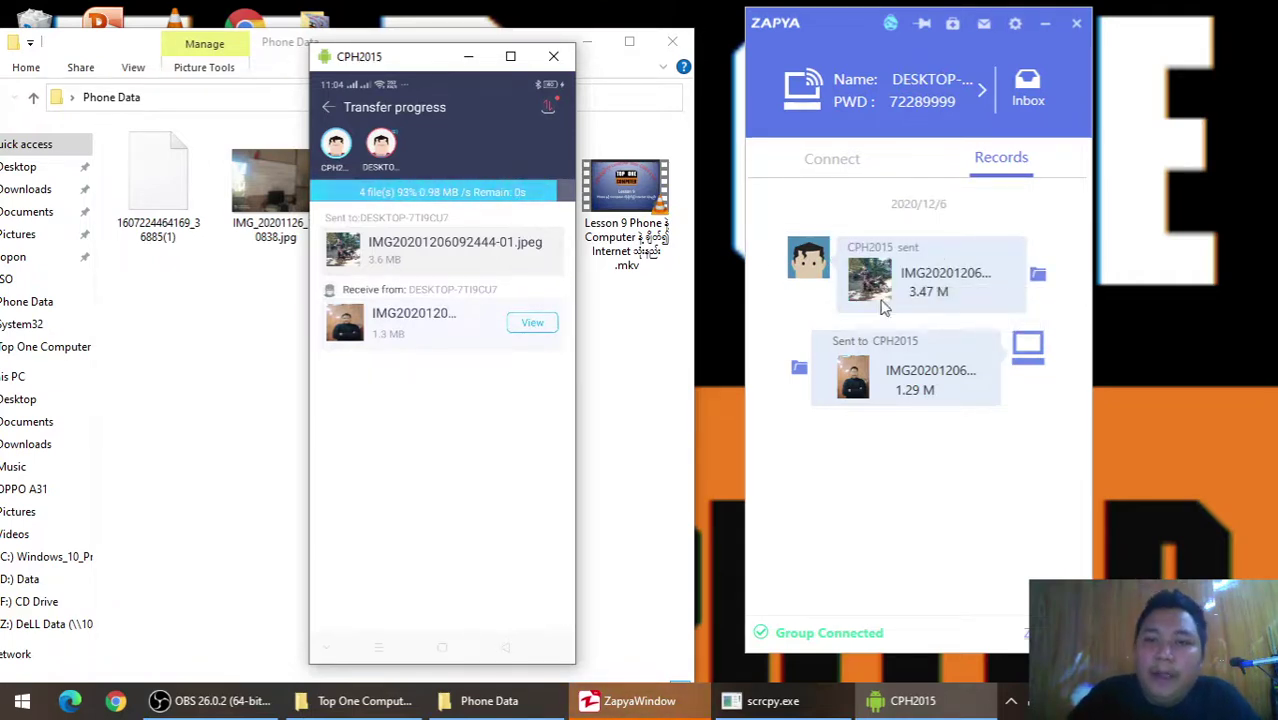
pyautogui.click(476, 58)
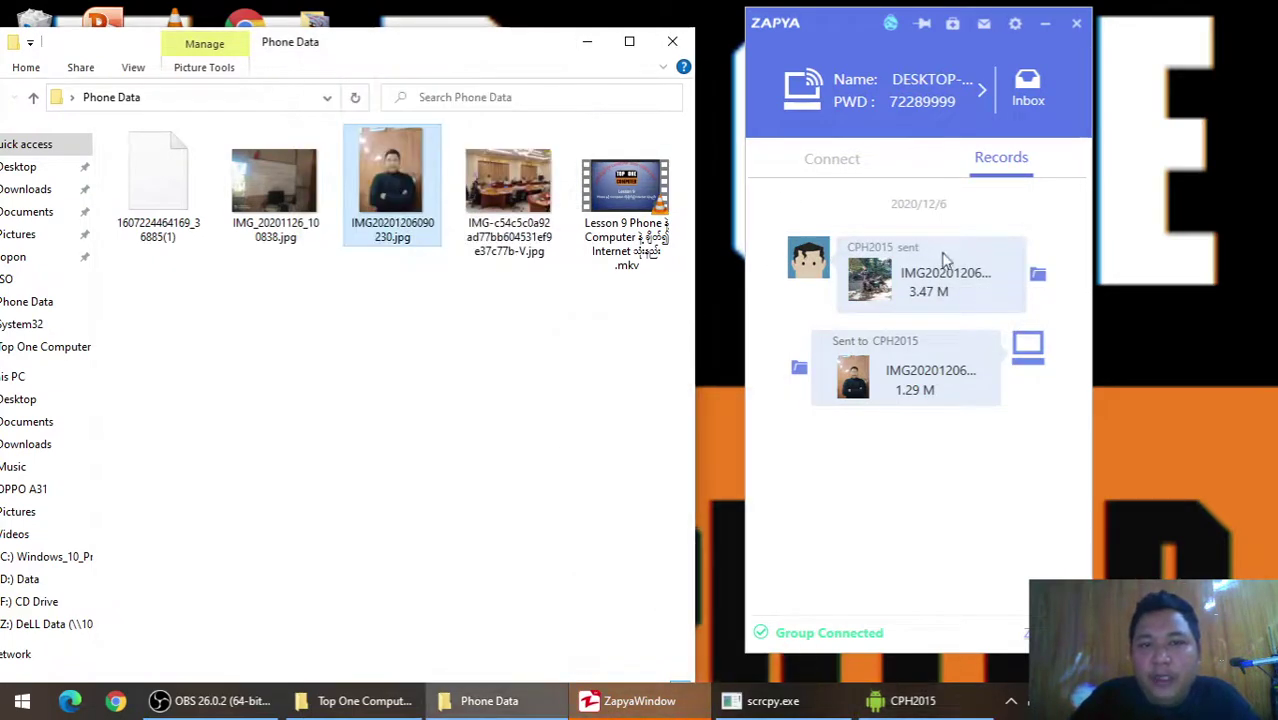
# Step: Open the received photo's containing folder from its Zapya record, maximize the window and go up to the Documents folder
pyautogui.click(1038, 278)
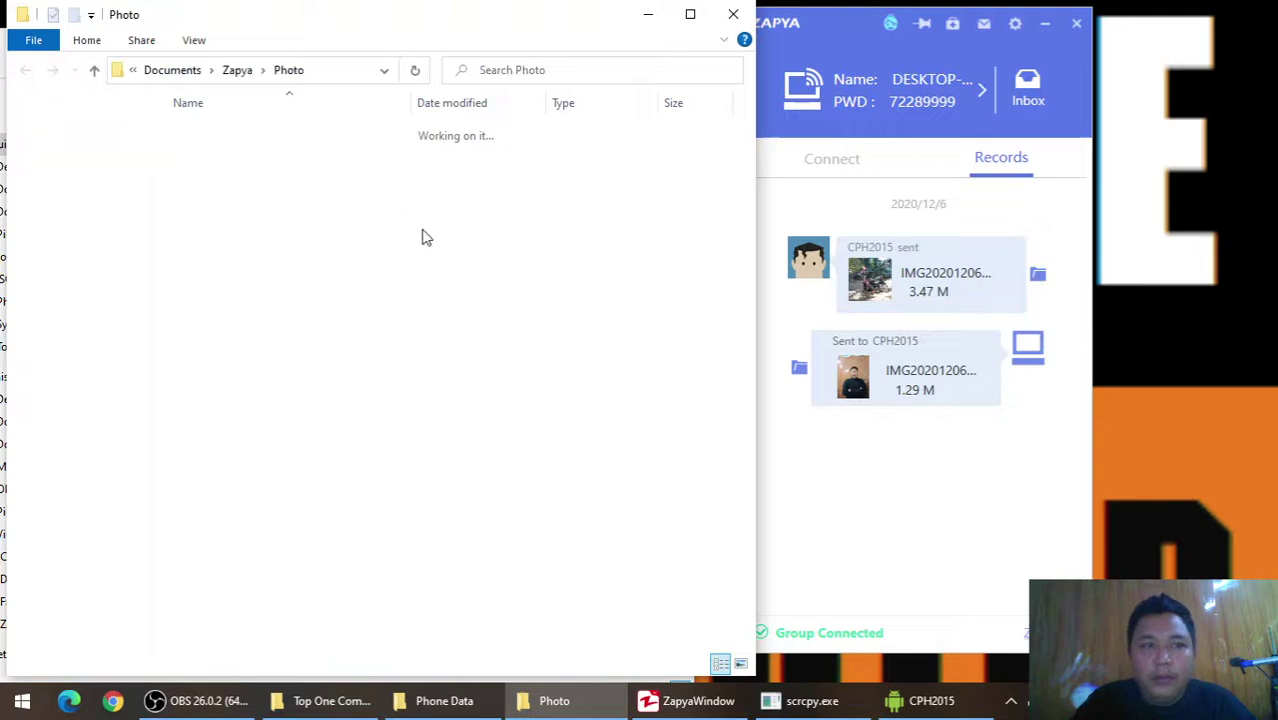
pyautogui.click(690, 14)
pyautogui.click(447, 63)
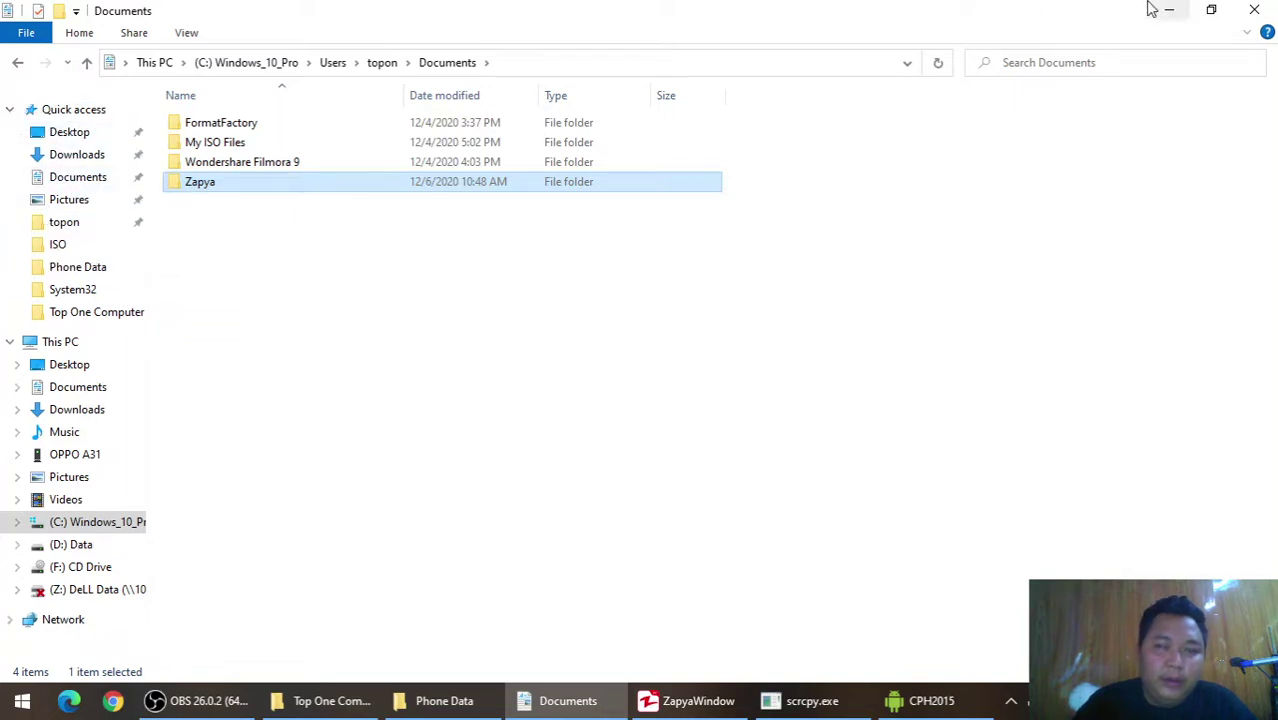
pyautogui.click(86, 175)
pyautogui.doubleClick(251, 192)
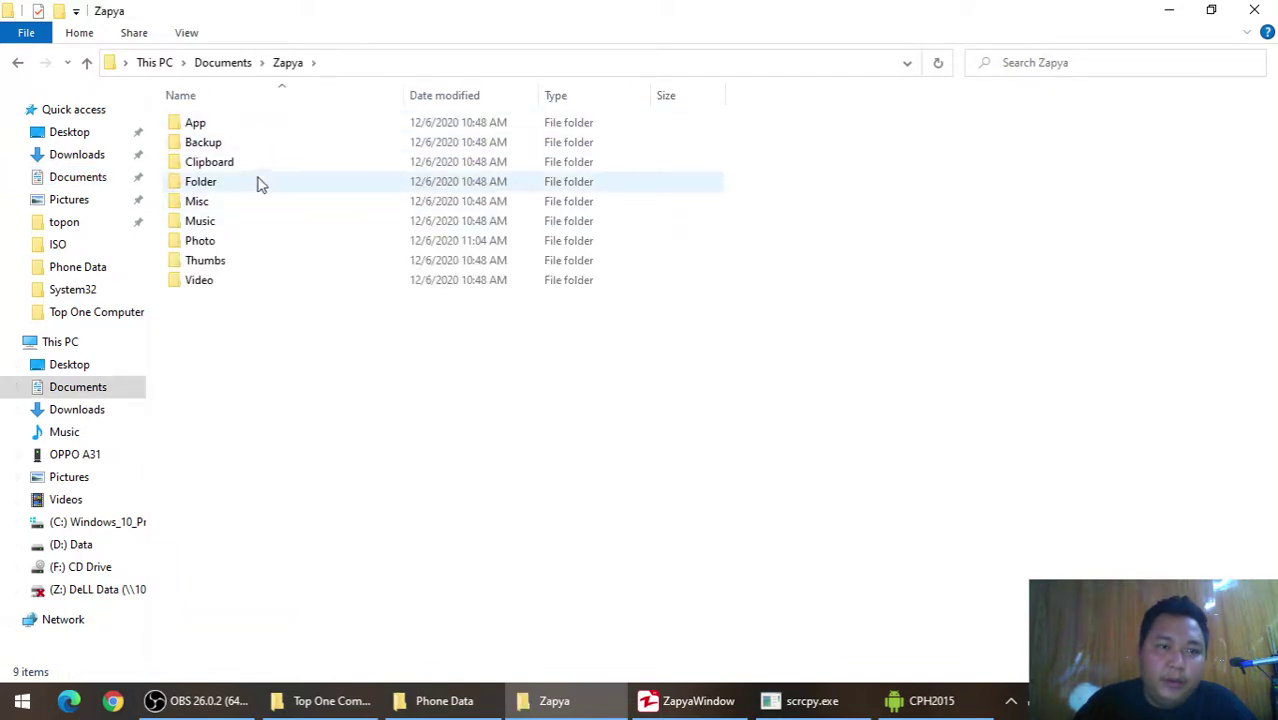
pyautogui.click(258, 240)
pyautogui.doubleClick(258, 240)
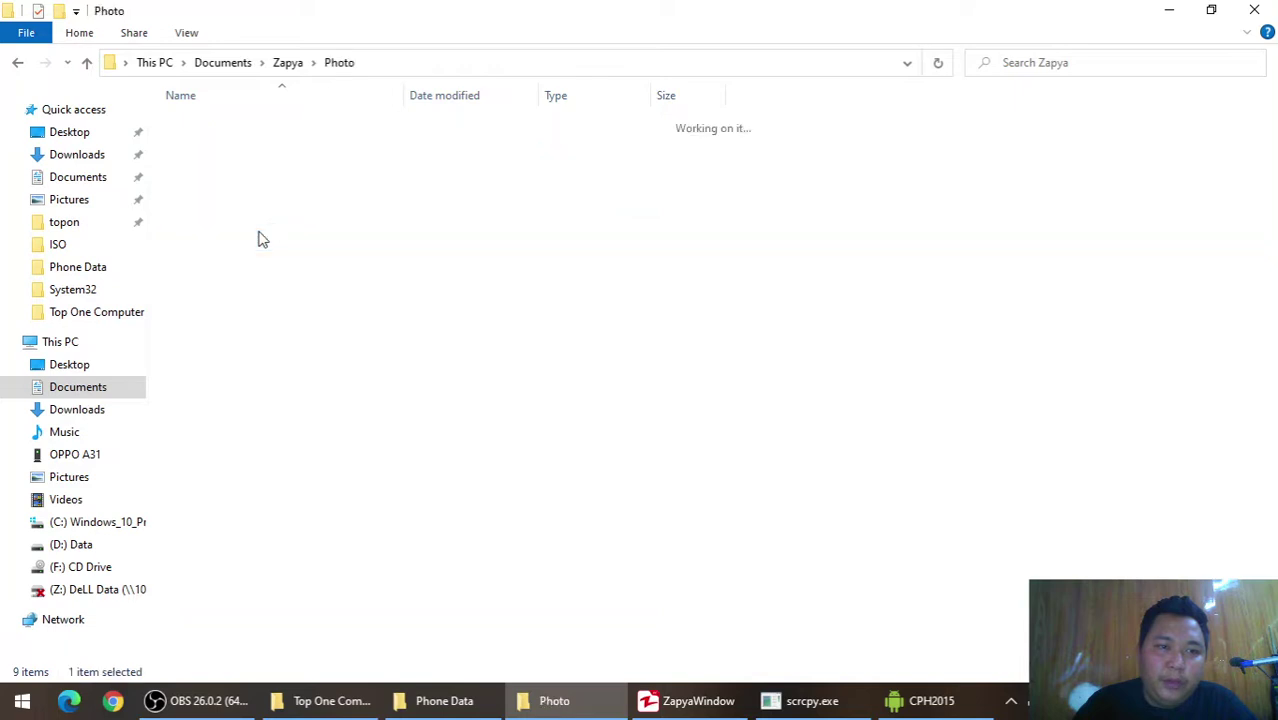
pyautogui.doubleClick(240, 152)
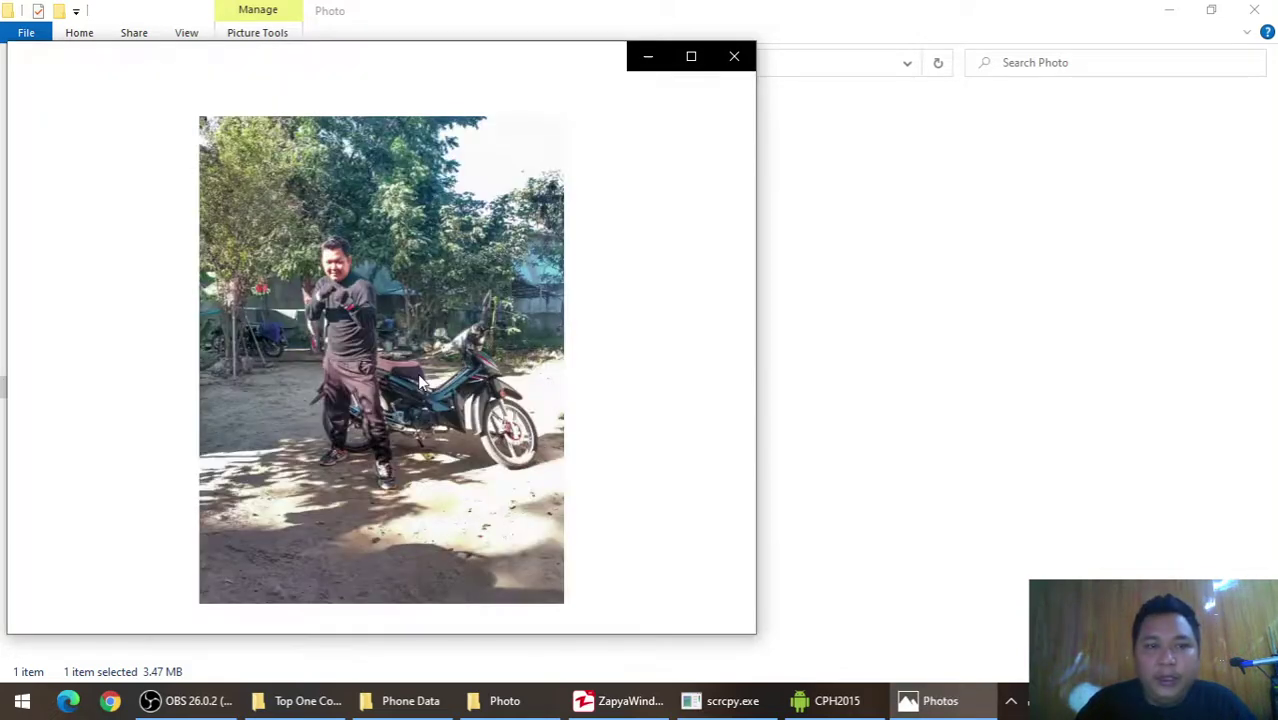
pyautogui.click(732, 55)
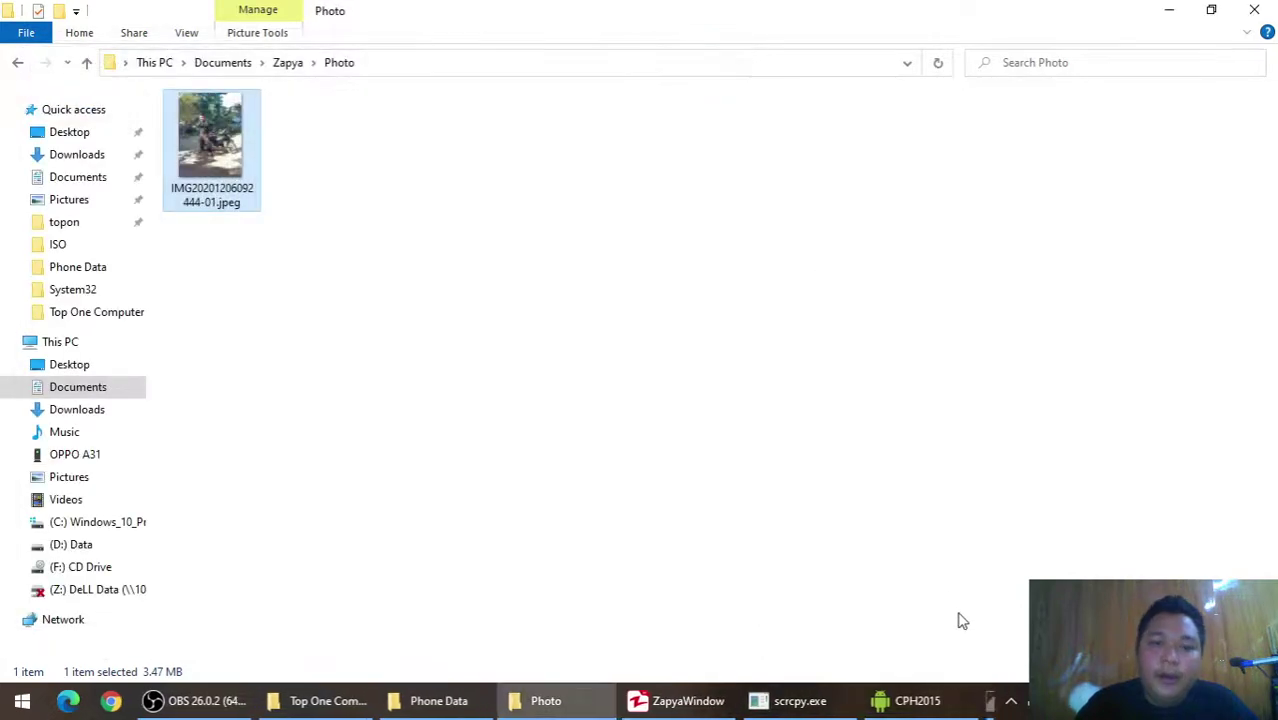
pyautogui.click(1254, 10)
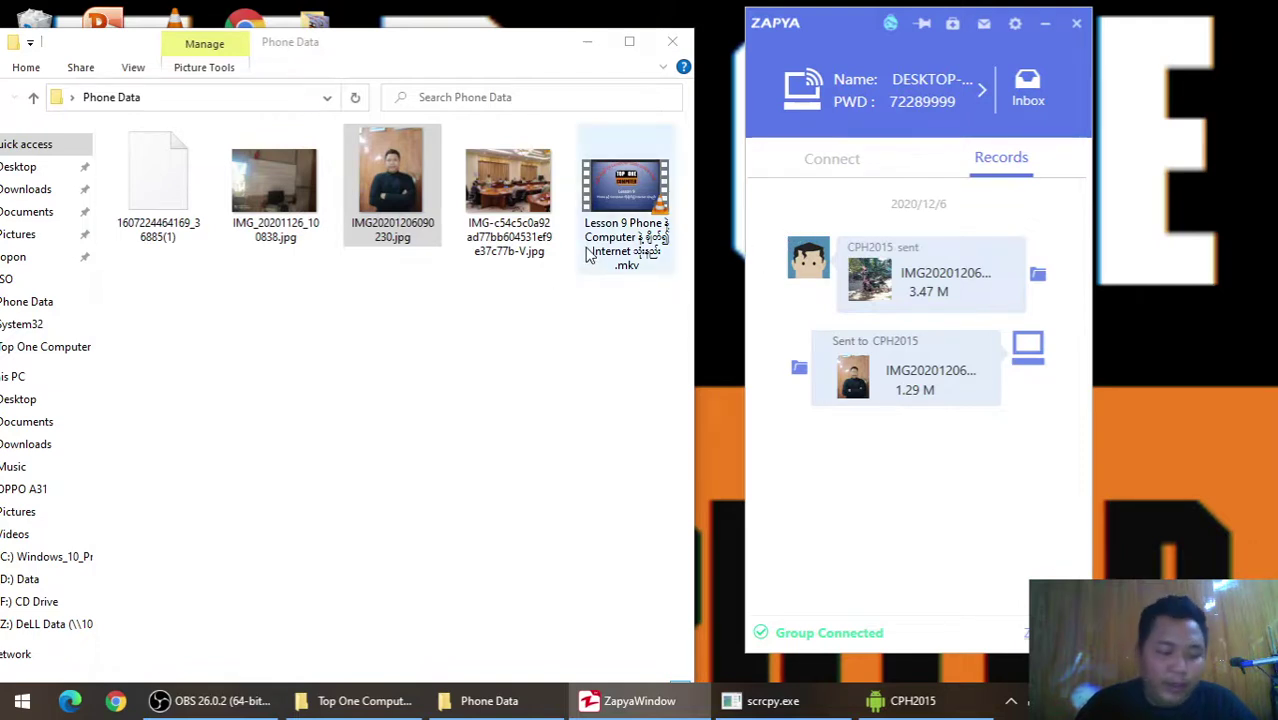
# Step: Transfer the IMG-5d67118 image from the phone to the PC and view the received copy in its containing folder
pyautogui.click(913, 700)
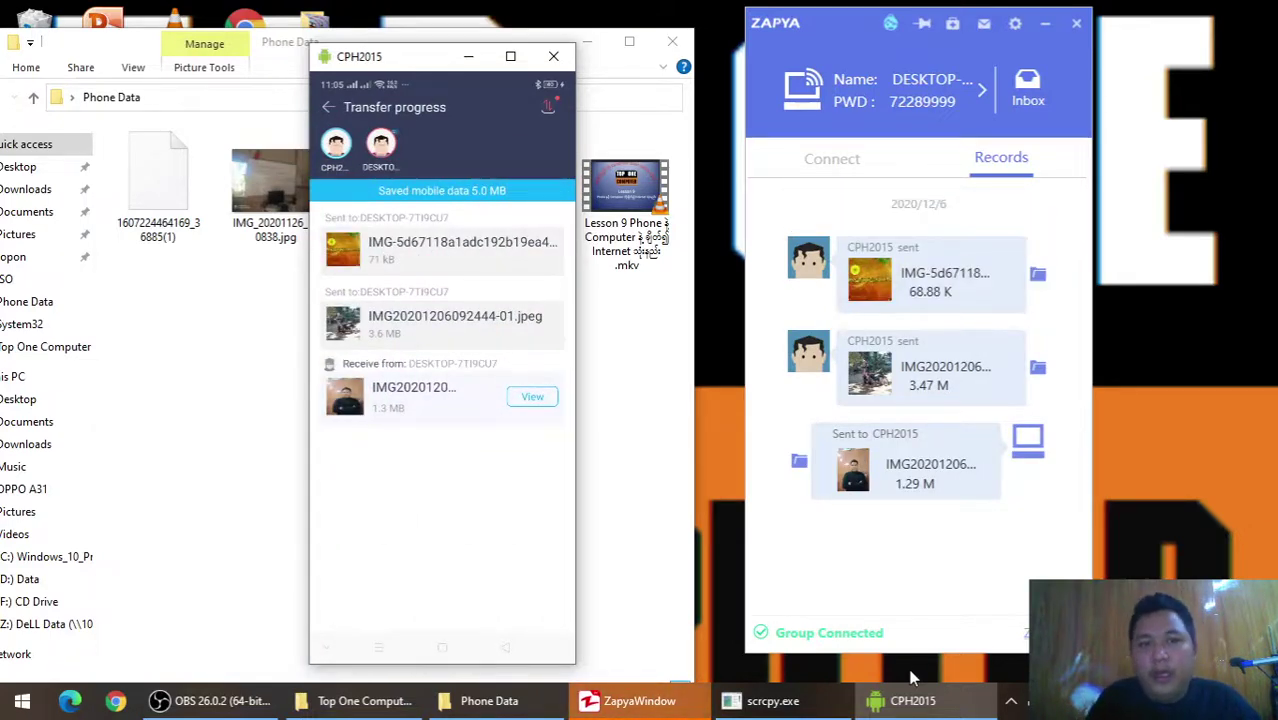
pyautogui.click(1038, 273)
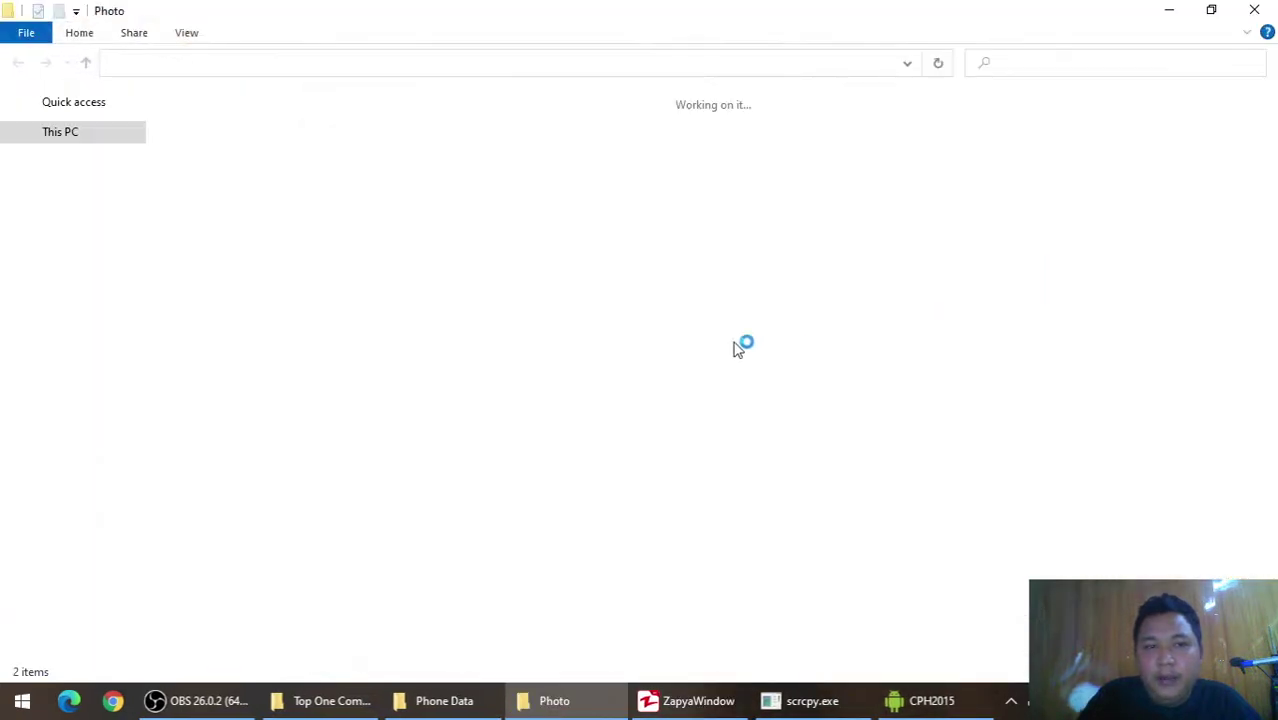
pyautogui.doubleClick(228, 135)
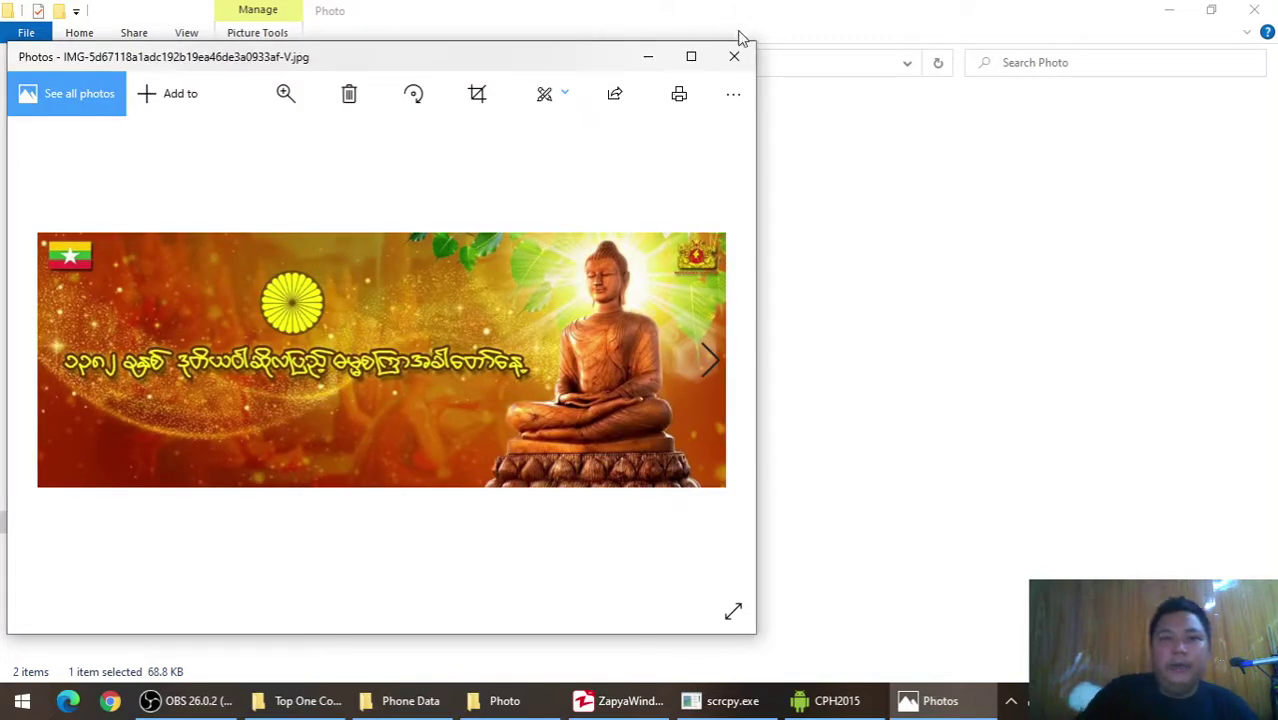
pyautogui.click(738, 55)
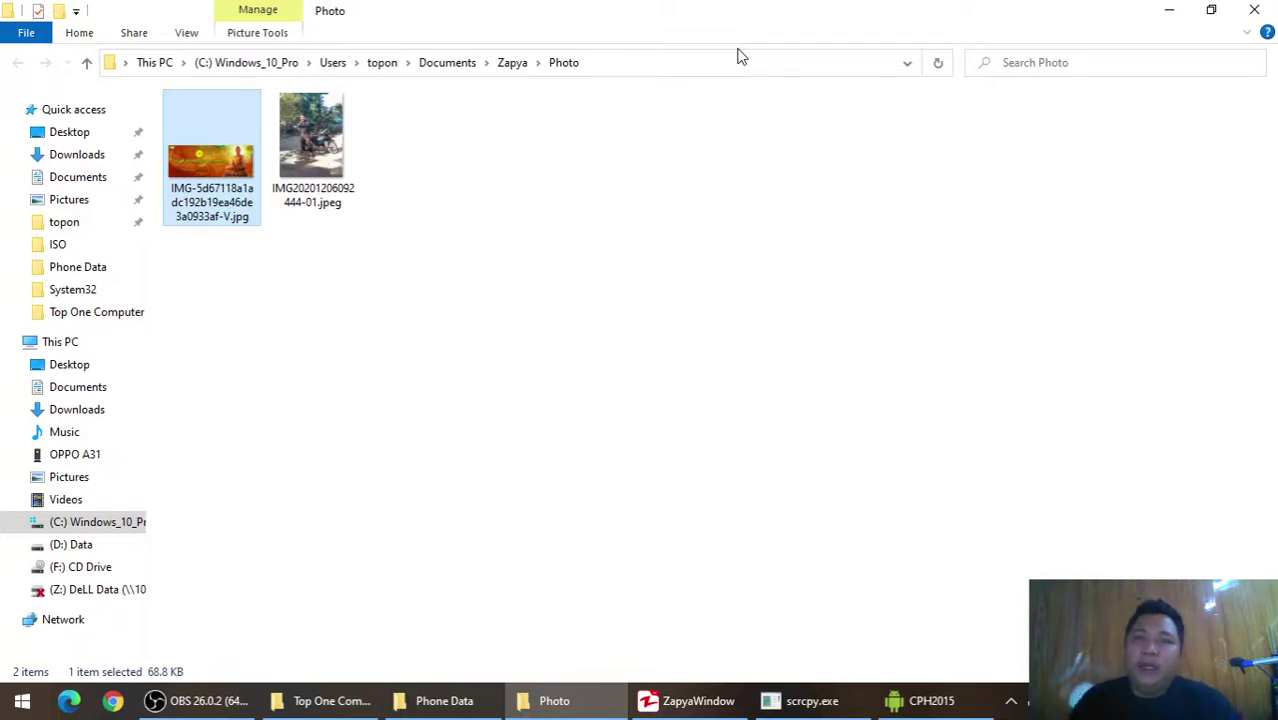
pyautogui.click(1258, 9)
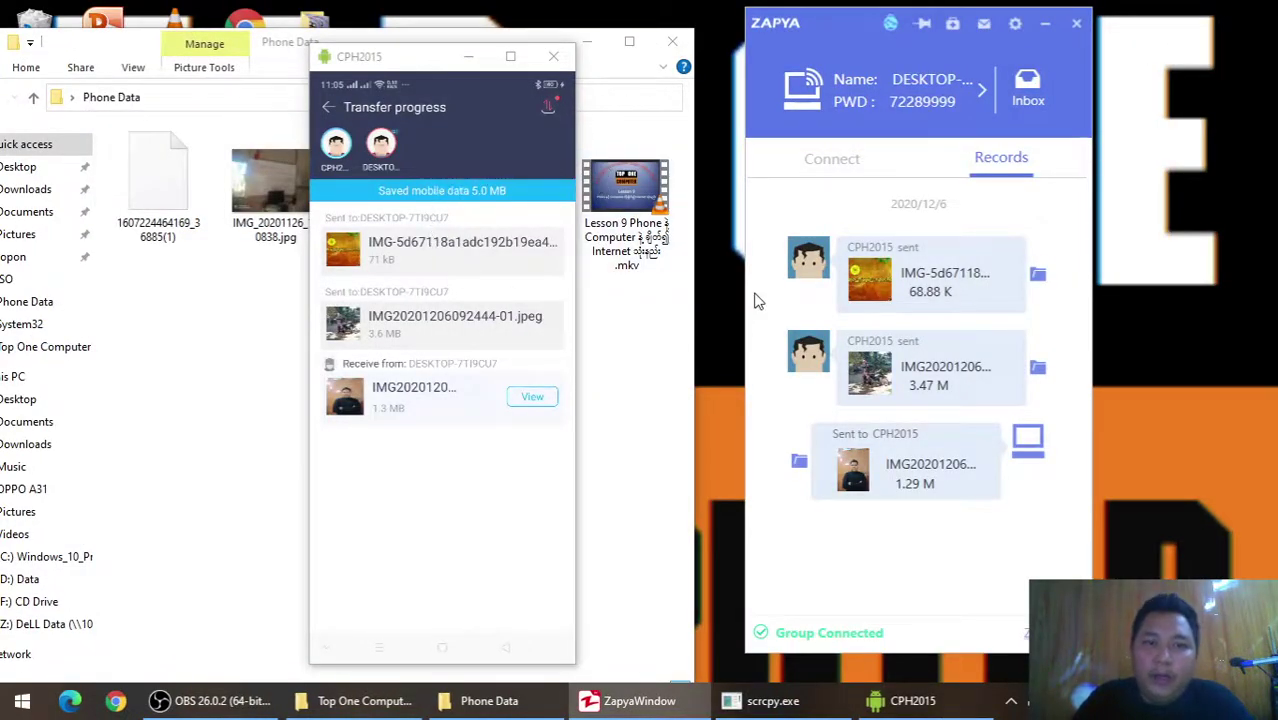
# Step: Return the phone's Zapya app to its photo list and browse the December 2020 pictures
pyautogui.click(328, 110)
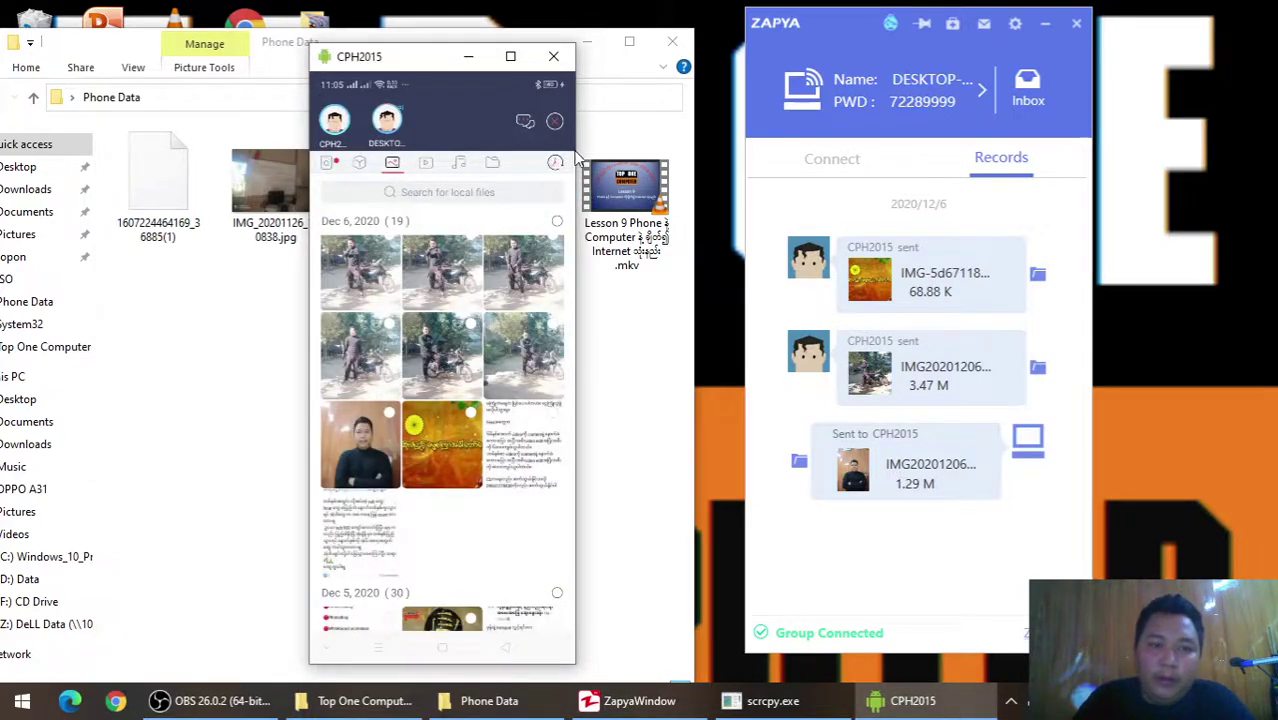
pyautogui.scroll(-2, 565, 325)
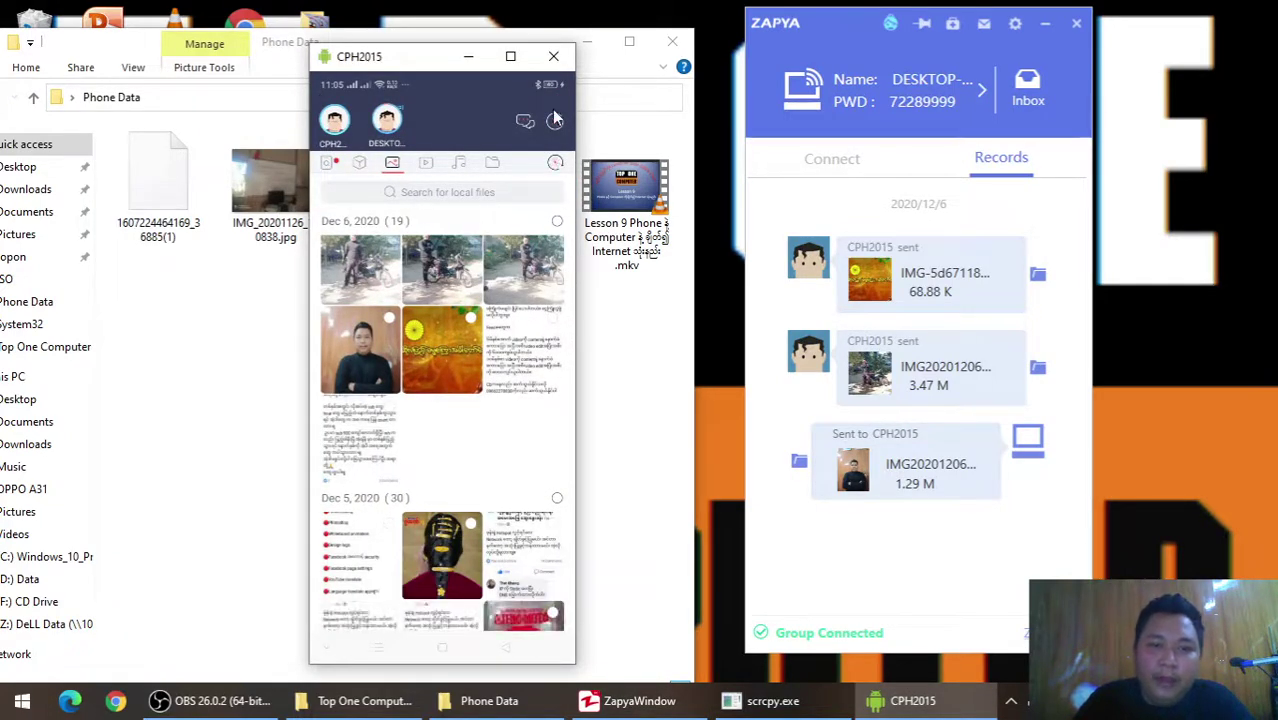